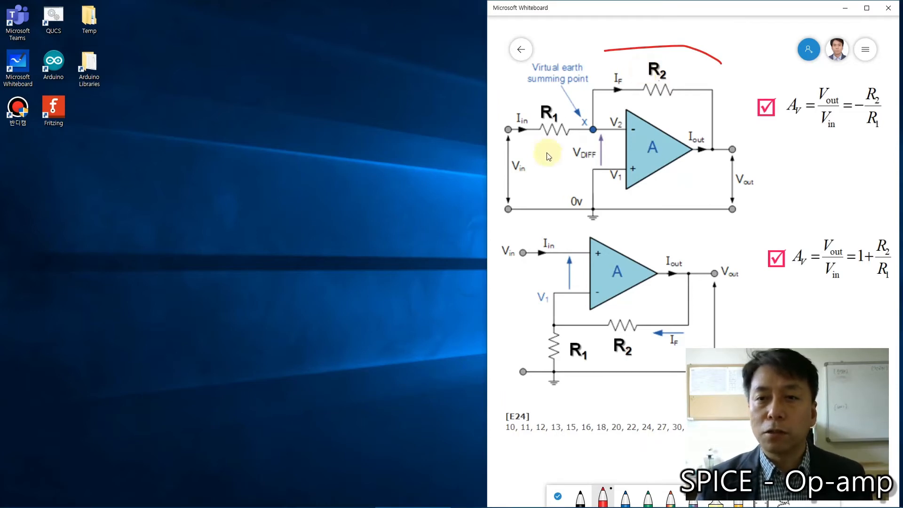
Circle Vin and Vout on the inverting amplifier diagram and the minus sign in its gain formula in red.
{"action": "left_click", "coordinate": [525, 181]}
{"action": "left_click_drag", "start_coordinate": [534, 158], "coordinate": [533, 180]}
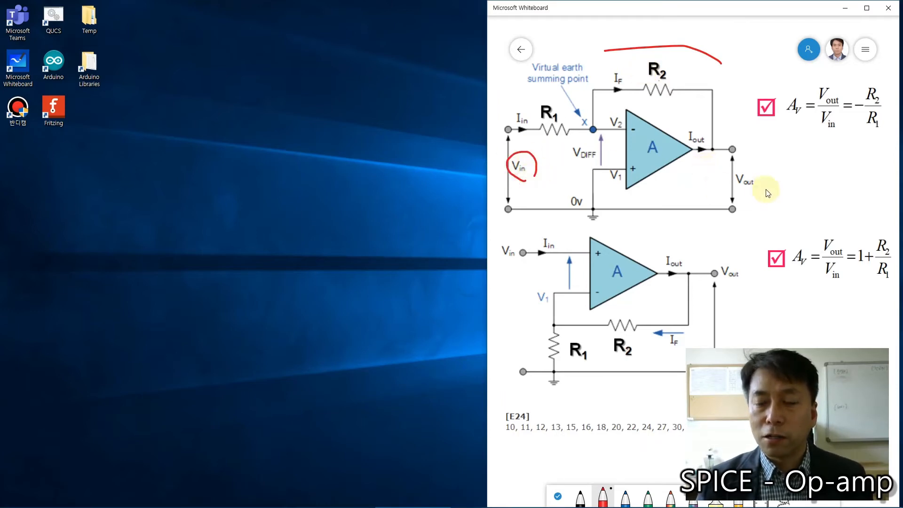
{"action": "mouse_move", "coordinate": [766, 191]}
{"action": "left_mouse_down"}
{"action": "mouse_move", "coordinate": [748, 162]}
{"action": "mouse_move", "coordinate": [758, 188]}
{"action": "left_mouse_up"}
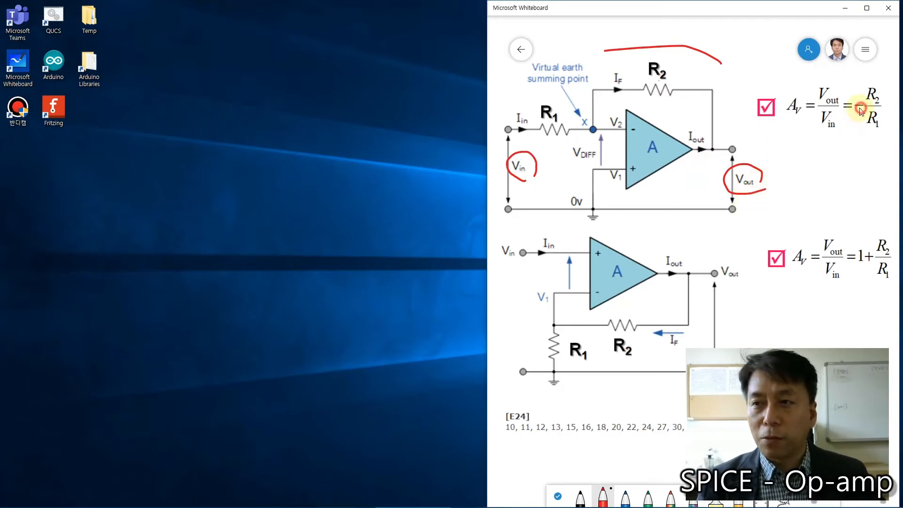
{"action": "mouse_move", "coordinate": [863, 98]}
{"action": "left_mouse_down"}
{"action": "mouse_move", "coordinate": [852, 105]}
{"action": "mouse_move", "coordinate": [863, 102]}
{"action": "left_mouse_up"}
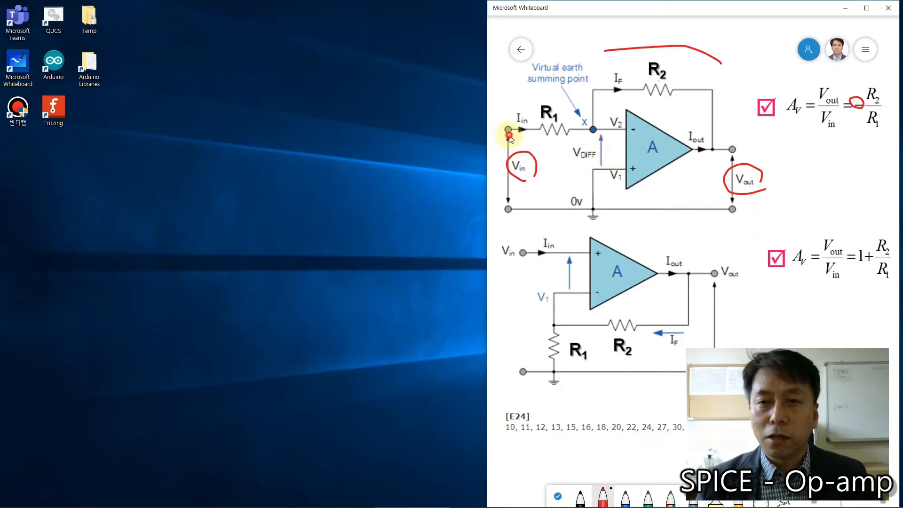
Circle the input terminal, the op-amp's minus and plus inputs, and the ground symbol on the inverting amplifier diagram.
{"action": "mouse_move", "coordinate": [510, 136]}
{"action": "left_mouse_down"}
{"action": "mouse_move", "coordinate": [496, 124]}
{"action": "mouse_move", "coordinate": [519, 134]}
{"action": "left_mouse_up"}
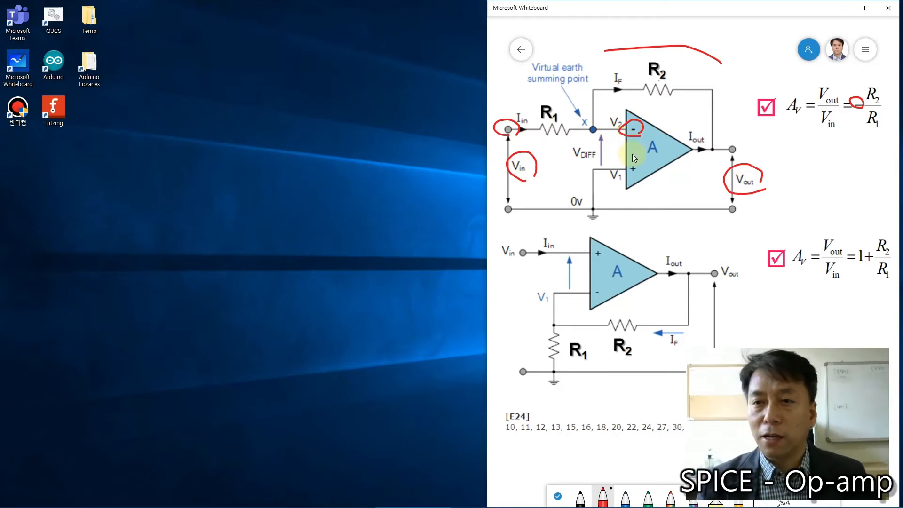
{"action": "left_click_drag", "start_coordinate": [635, 159], "coordinate": [652, 175]}
{"action": "mouse_move", "coordinate": [610, 201]}
{"action": "left_mouse_down"}
{"action": "mouse_move", "coordinate": [593, 219]}
{"action": "mouse_move", "coordinate": [611, 201]}
{"action": "left_mouse_up"}
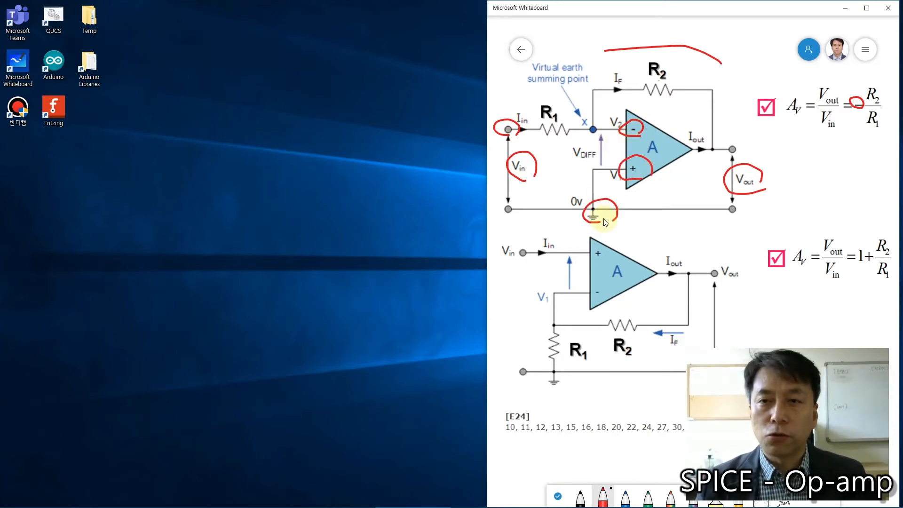
Mark the R1 and R2 labels with red ticks and circle the R1 resistor on the inverting amplifier diagram.
{"action": "left_click_drag", "start_coordinate": [548, 97], "coordinate": [570, 94]}
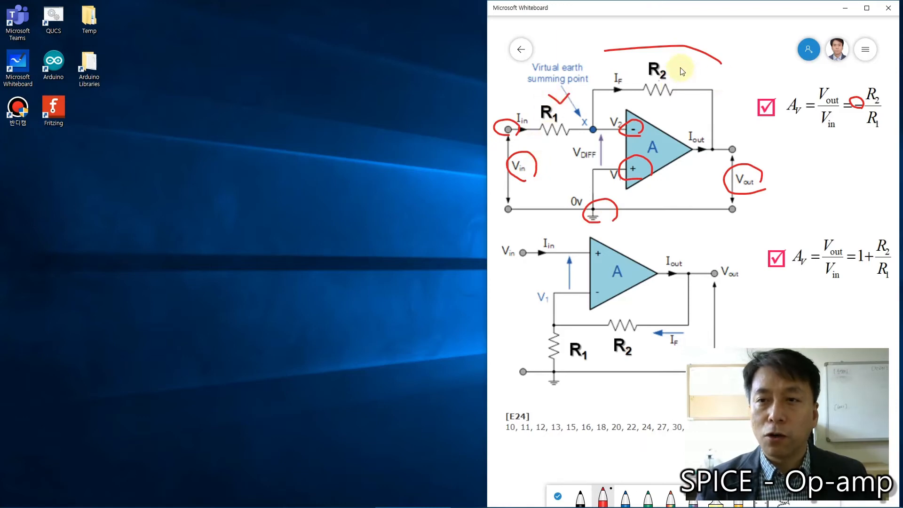
{"action": "left_click_drag", "start_coordinate": [671, 62], "coordinate": [691, 62]}
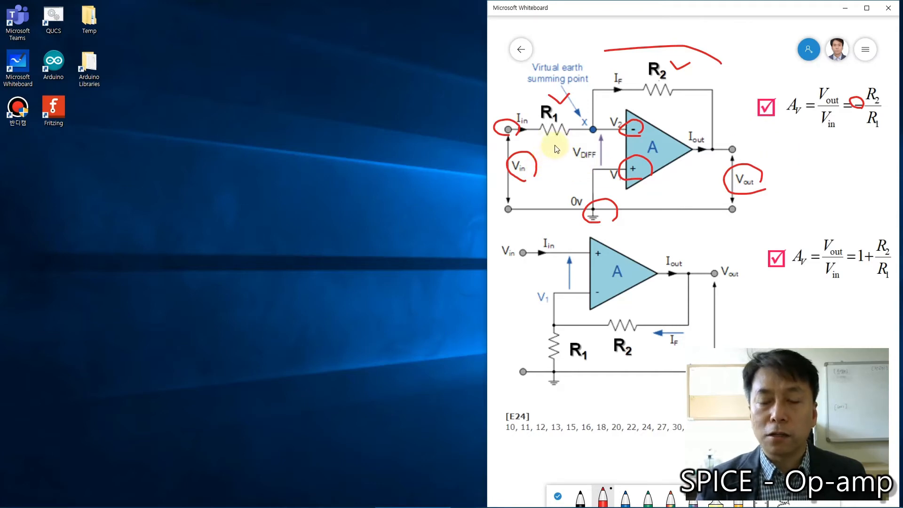
{"action": "left_click", "coordinate": [569, 140]}
{"action": "mouse_move", "coordinate": [560, 148]}
{"action": "left_mouse_down"}
{"action": "mouse_move", "coordinate": [558, 108]}
{"action": "mouse_move", "coordinate": [572, 141]}
{"action": "left_mouse_up"}
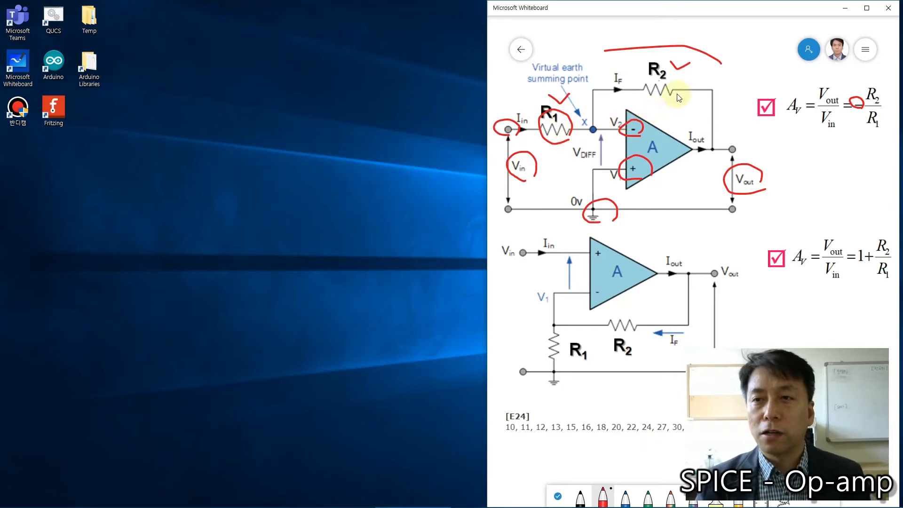
Trace the feedback path from the circled output through R2 to the summing point, and circle R2 and R1 in the gain formula.
{"action": "mouse_move", "coordinate": [678, 94]}
{"action": "left_mouse_down"}
{"action": "mouse_move", "coordinate": [651, 77]}
{"action": "mouse_move", "coordinate": [676, 92]}
{"action": "left_mouse_up"}
{"action": "mouse_move", "coordinate": [720, 153]}
{"action": "left_mouse_down"}
{"action": "mouse_move", "coordinate": [737, 147]}
{"action": "mouse_move", "coordinate": [718, 148]}
{"action": "left_mouse_up"}
{"action": "mouse_move", "coordinate": [715, 107]}
{"action": "left_mouse_down"}
{"action": "mouse_move", "coordinate": [652, 94]}
{"action": "mouse_move", "coordinate": [608, 104]}
{"action": "mouse_move", "coordinate": [597, 128]}
{"action": "left_mouse_up"}
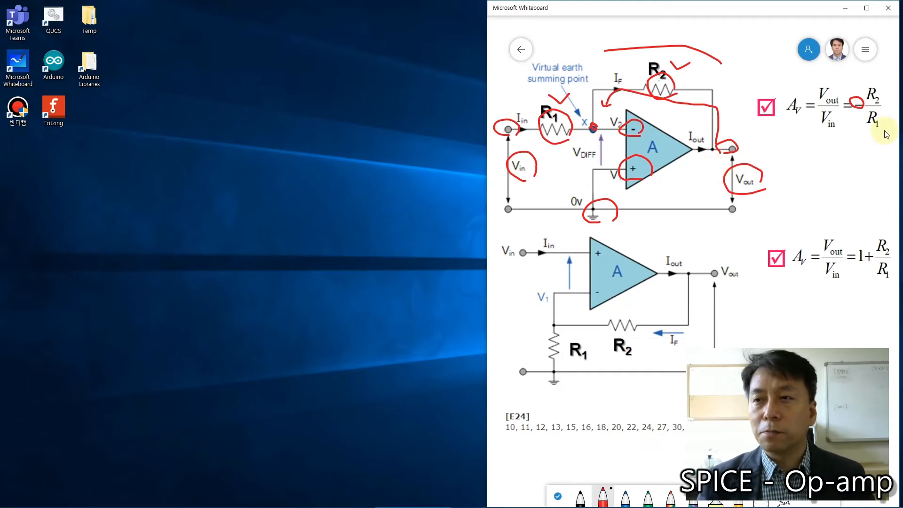
{"action": "mouse_move", "coordinate": [885, 130]}
{"action": "left_mouse_down"}
{"action": "mouse_move", "coordinate": [866, 115]}
{"action": "mouse_move", "coordinate": [881, 128]}
{"action": "mouse_move", "coordinate": [889, 108]}
{"action": "mouse_move", "coordinate": [875, 97]}
{"action": "mouse_move", "coordinate": [884, 90]}
{"action": "mouse_move", "coordinate": [877, 101]}
{"action": "left_mouse_up"}
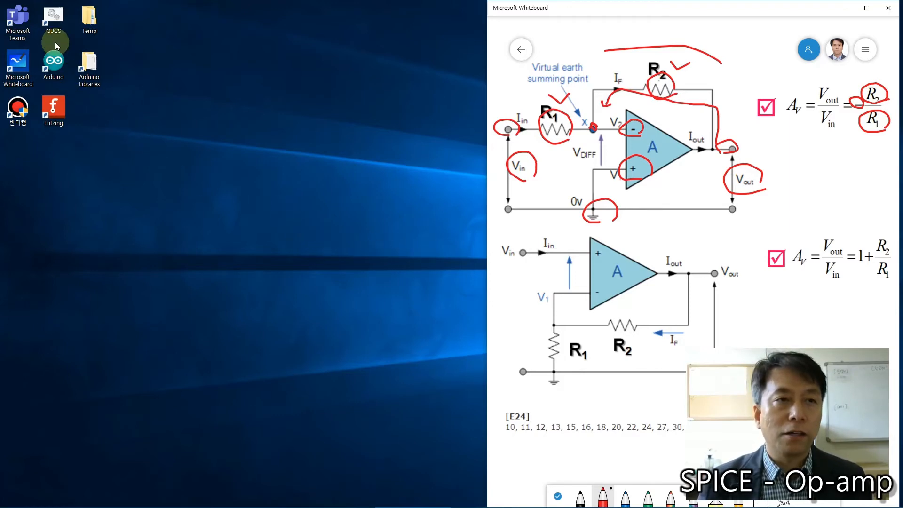
Launch Qucs and show its list of schematic components.
{"action": "left_click", "coordinate": [54, 17]}
{"action": "double_click", "coordinate": [54, 17]}
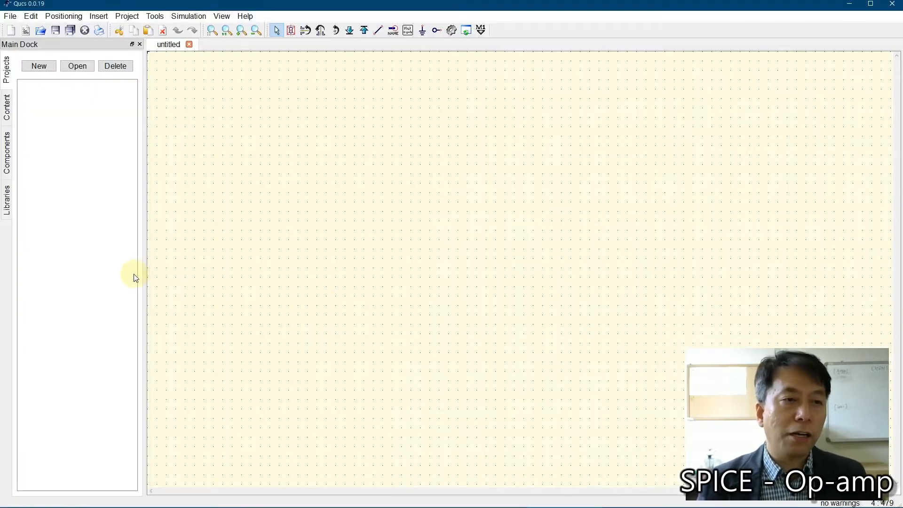
{"action": "left_click", "coordinate": [8, 155]}
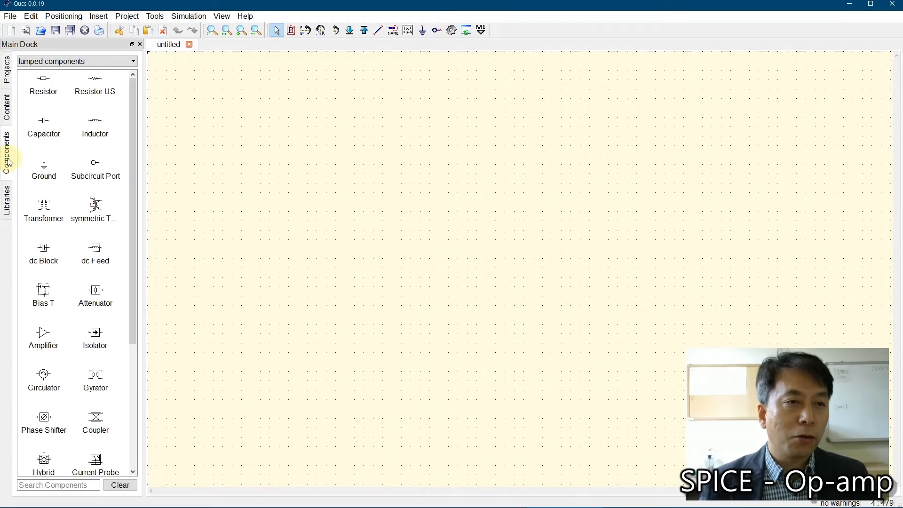
Place one generic OpAmp from the nonlinear components on the blank schematic.
{"action": "left_click", "coordinate": [83, 62]}
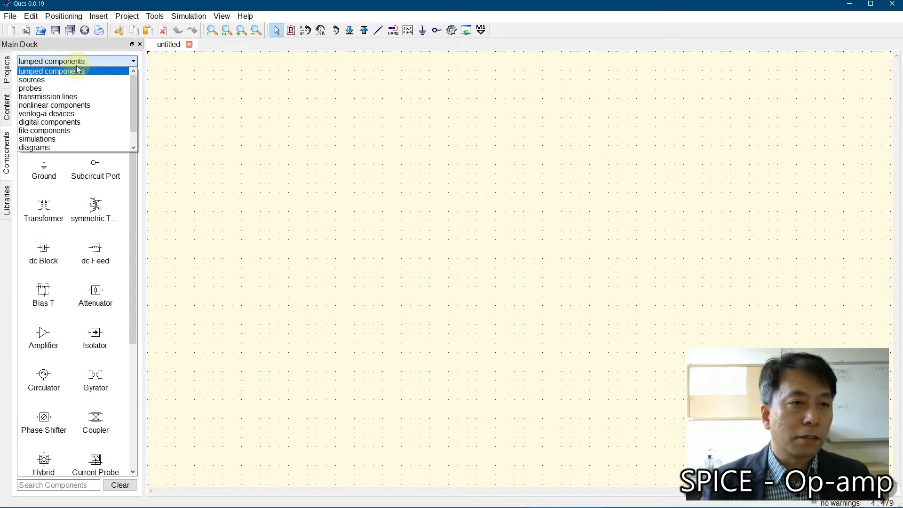
{"action": "left_click", "coordinate": [61, 105]}
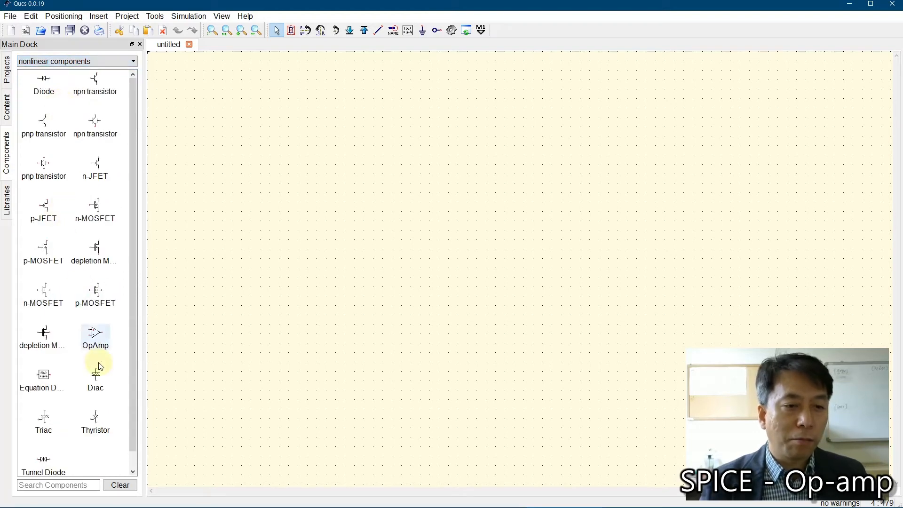
{"action": "left_click", "coordinate": [95, 341]}
{"action": "left_click", "coordinate": [516, 240]}
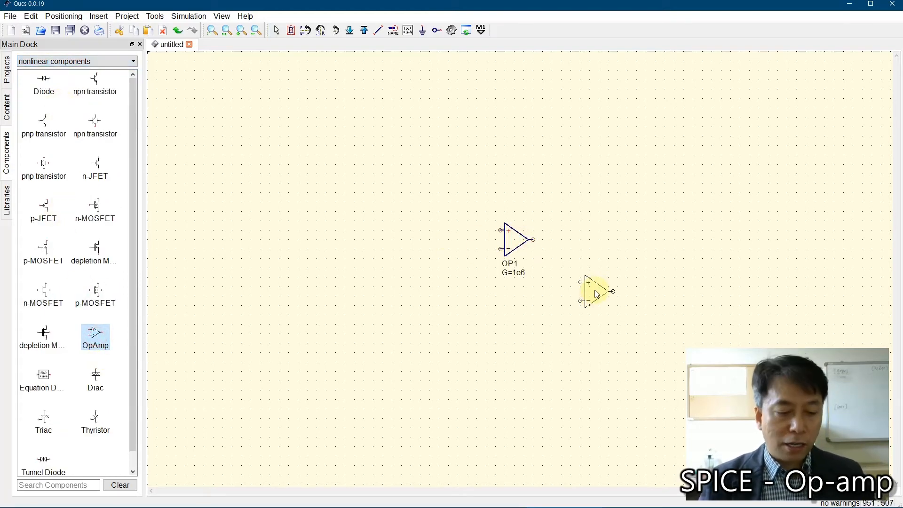
{"action": "key", "text": "Escape"}
Examine the generic op-amp up close and delete it from the schematic.
{"action": "left_click", "coordinate": [212, 30]}
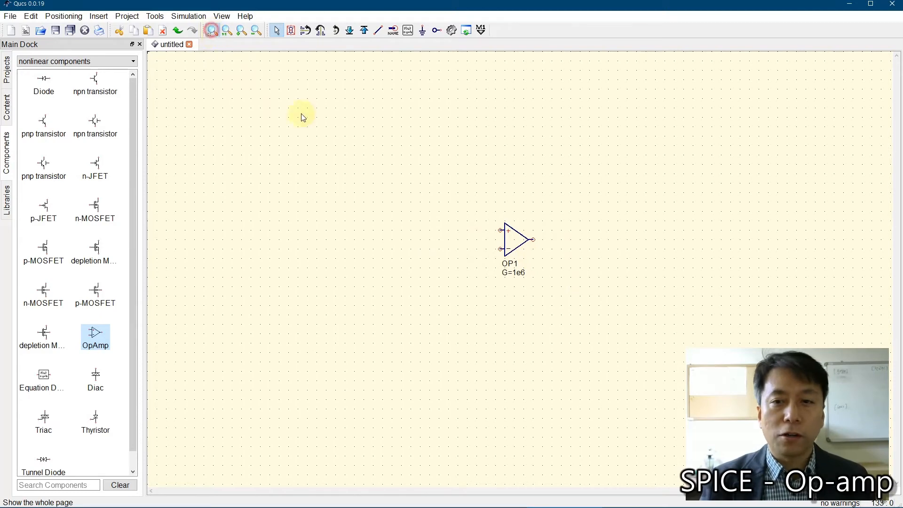
{"action": "left_click_drag", "start_coordinate": [277, 234], "coordinate": [432, 235]}
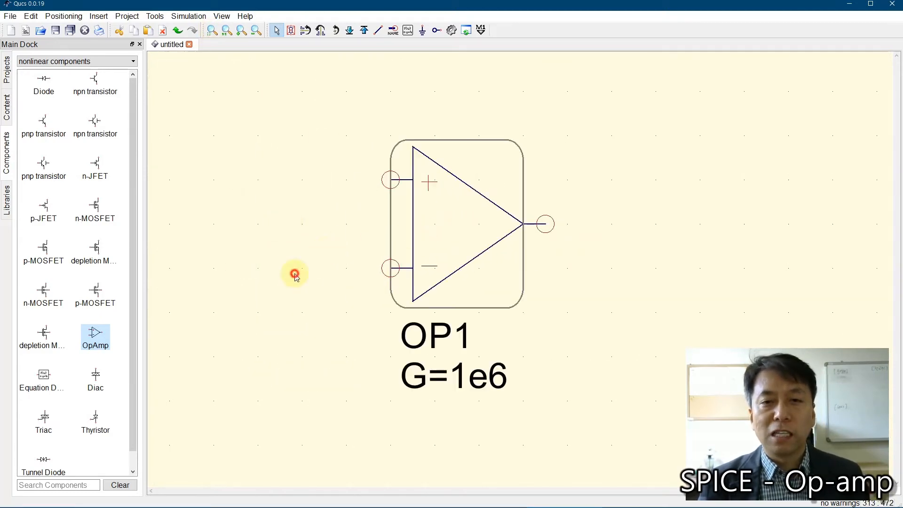
{"action": "left_click", "coordinate": [294, 276]}
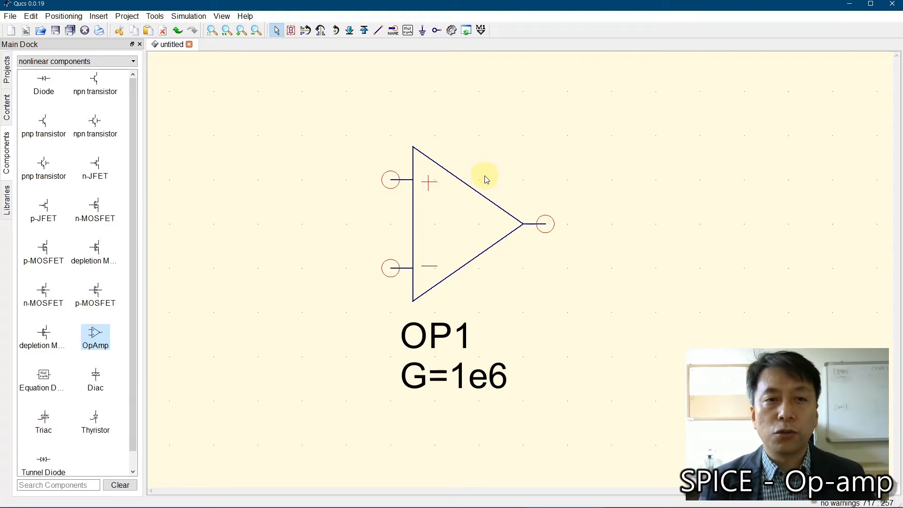
{"action": "left_click", "coordinate": [441, 229]}
{"action": "key", "text": "Delete"}
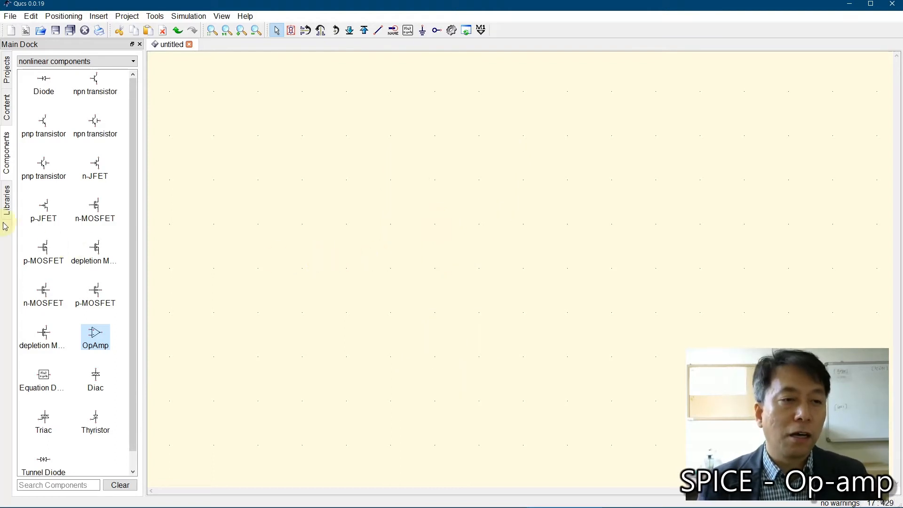
Place a uA741 from the OpAmps system library near the middle of the schematic and nudge it slightly sideways.
{"action": "left_click", "coordinate": [9, 208]}
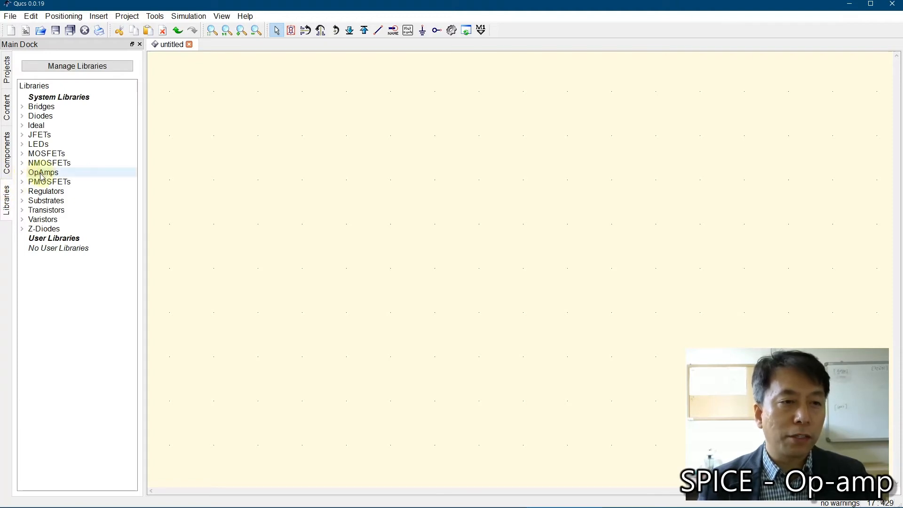
{"action": "left_click", "coordinate": [22, 174]}
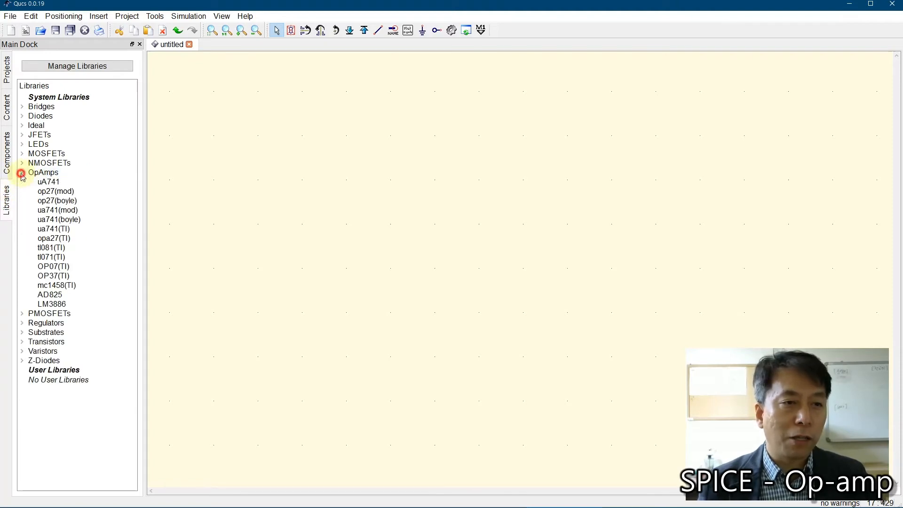
{"action": "left_click", "coordinate": [48, 182]}
{"action": "left_click", "coordinate": [507, 258]}
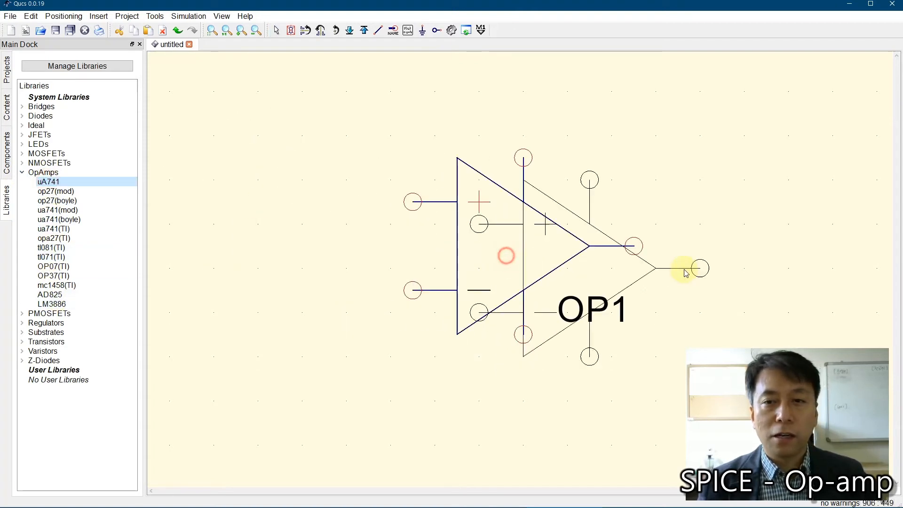
{"action": "key", "text": "Escape"}
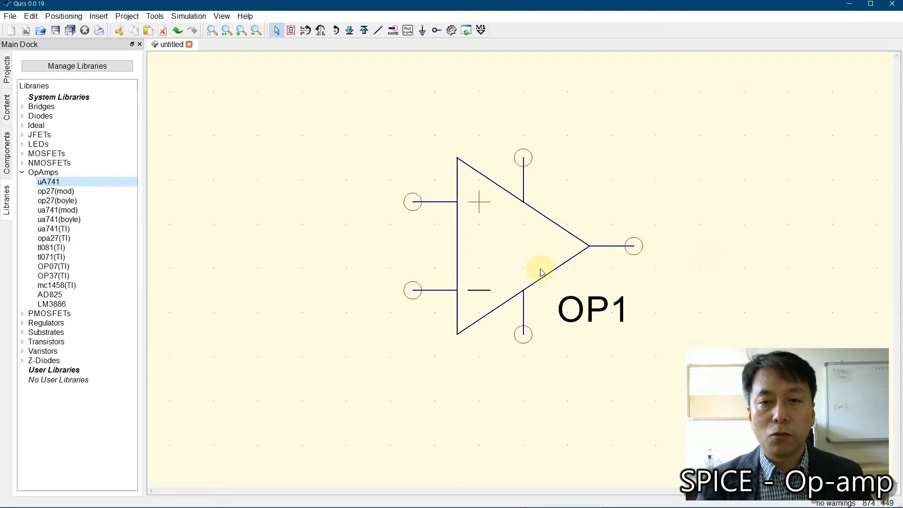
{"action": "left_click_drag", "start_coordinate": [512, 252], "coordinate": [520, 222]}
{"action": "left_click", "coordinate": [679, 214]}
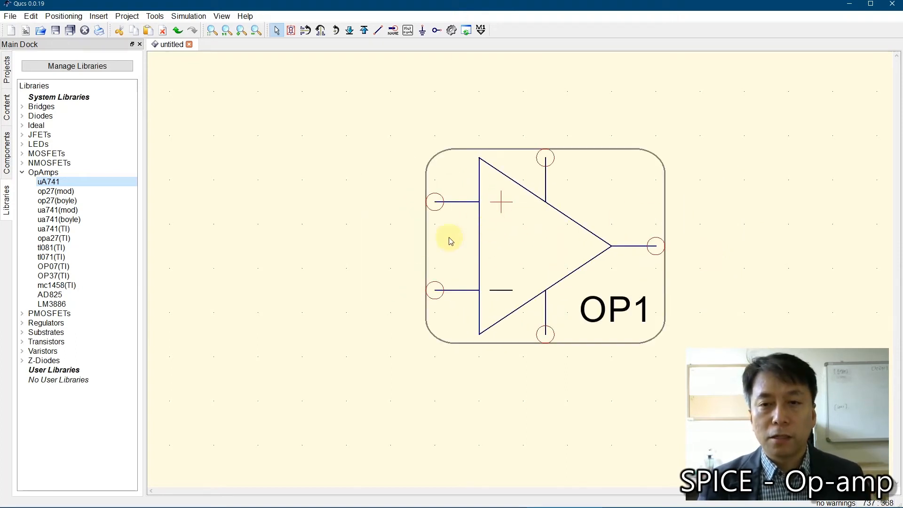
{"action": "left_click", "coordinate": [318, 268]}
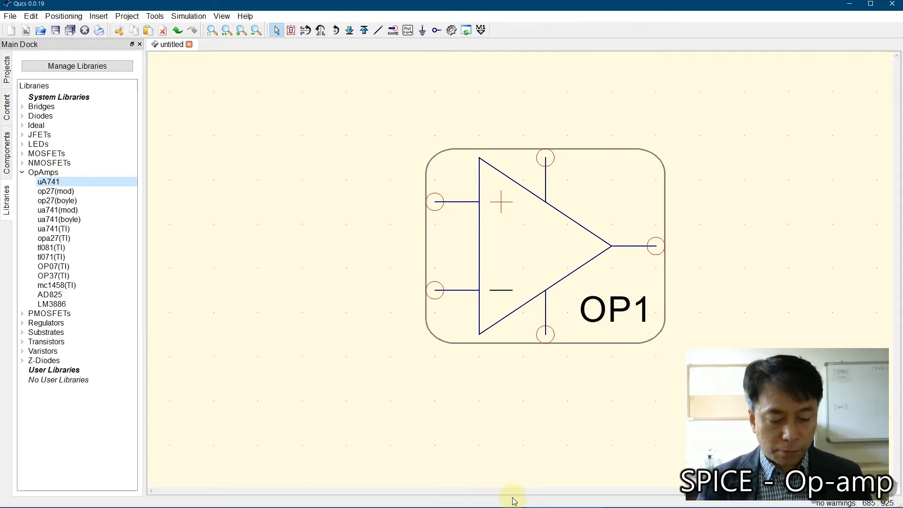
Switch to Microsoft Whiteboard to check the op-amp's input arrangement in the inverting circuit, and return to Qucs.
{"action": "key", "text": "super"}
{"action": "left_click", "coordinate": [431, 500]}
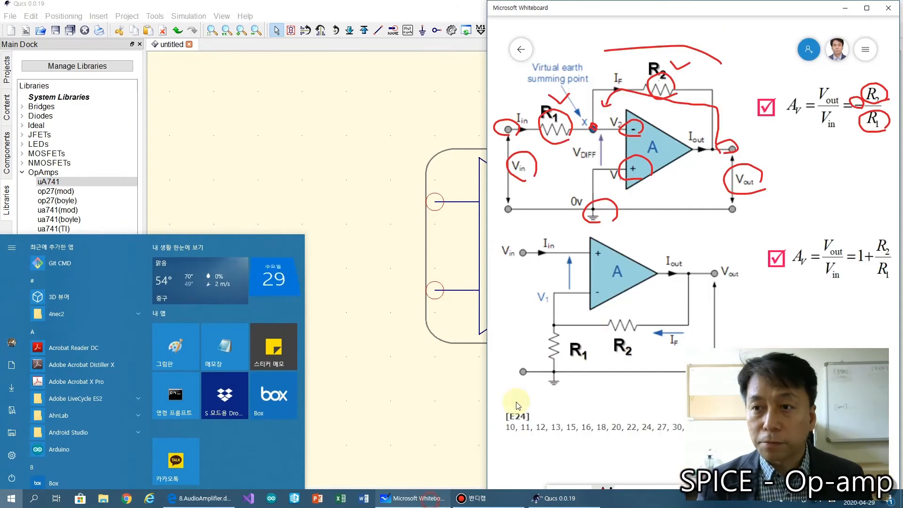
{"action": "left_click", "coordinate": [518, 406]}
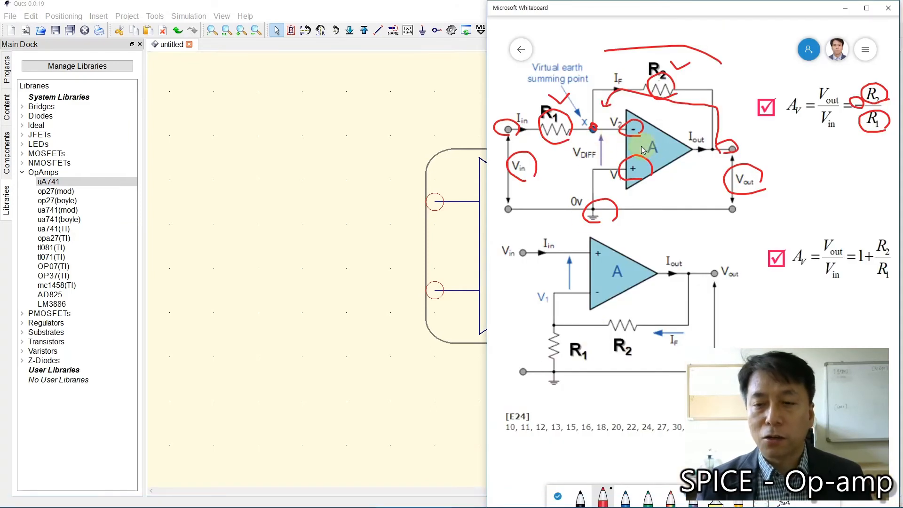
{"action": "left_click", "coordinate": [337, 267]}
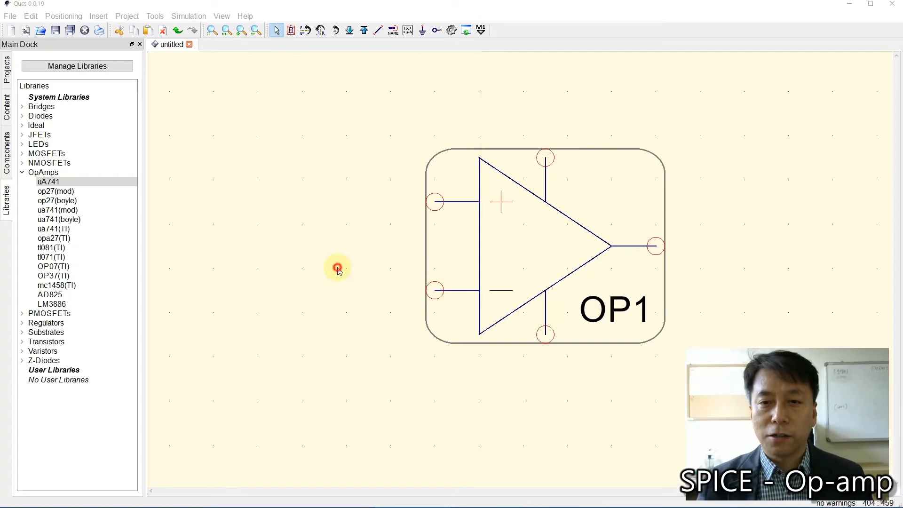
Mirror the uA741 vertically so its inverting input is on top, and shift it slightly up and to the left.
{"action": "left_click", "coordinate": [537, 244]}
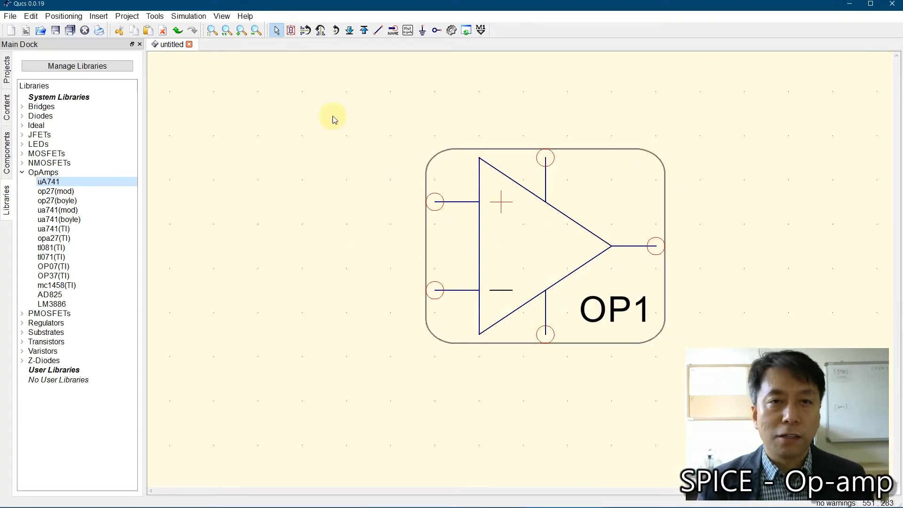
{"action": "left_click", "coordinate": [306, 30]}
{"action": "left_click", "coordinate": [318, 245]}
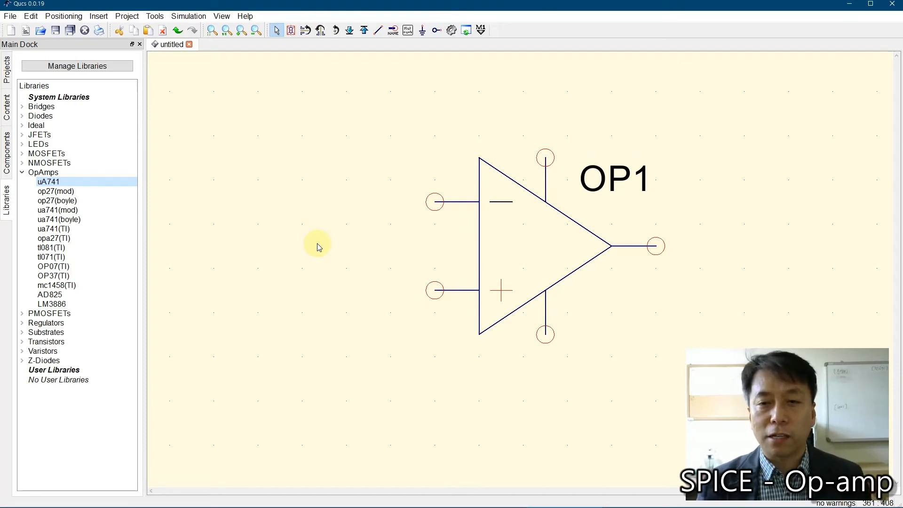
{"action": "left_click_drag", "start_coordinate": [519, 243], "coordinate": [497, 226]}
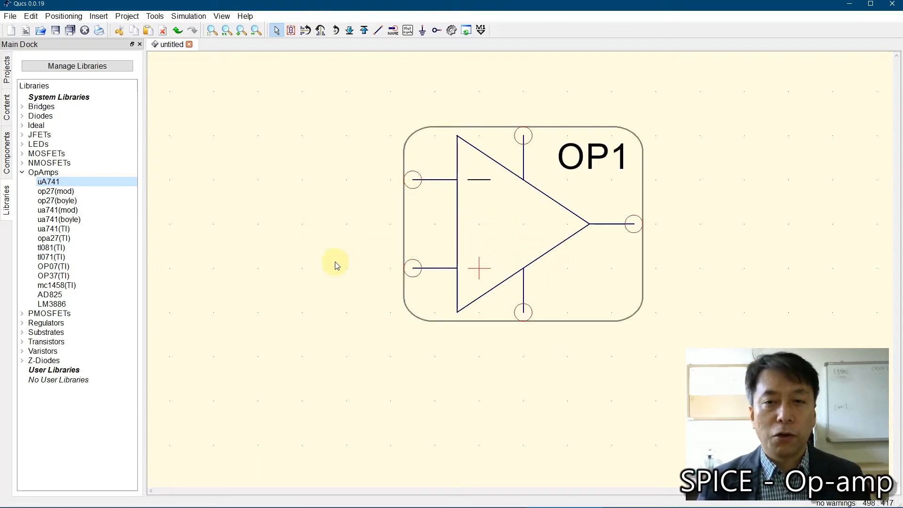
{"action": "left_click", "coordinate": [281, 277]}
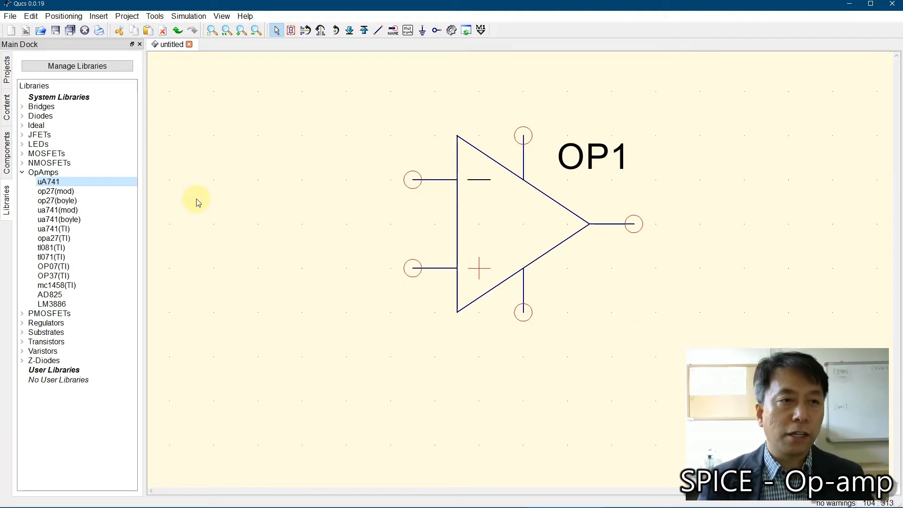
Place four US resistors from the lumped components: at the inverting input, above the op-amp, beyond its output, and further left of the input resistor.
{"action": "left_click", "coordinate": [6, 158]}
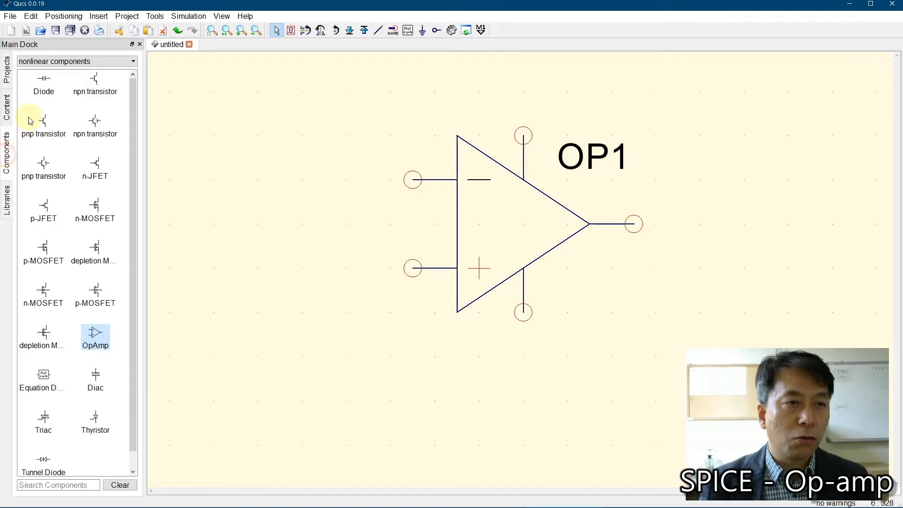
{"action": "left_click", "coordinate": [63, 61]}
{"action": "left_click", "coordinate": [65, 72]}
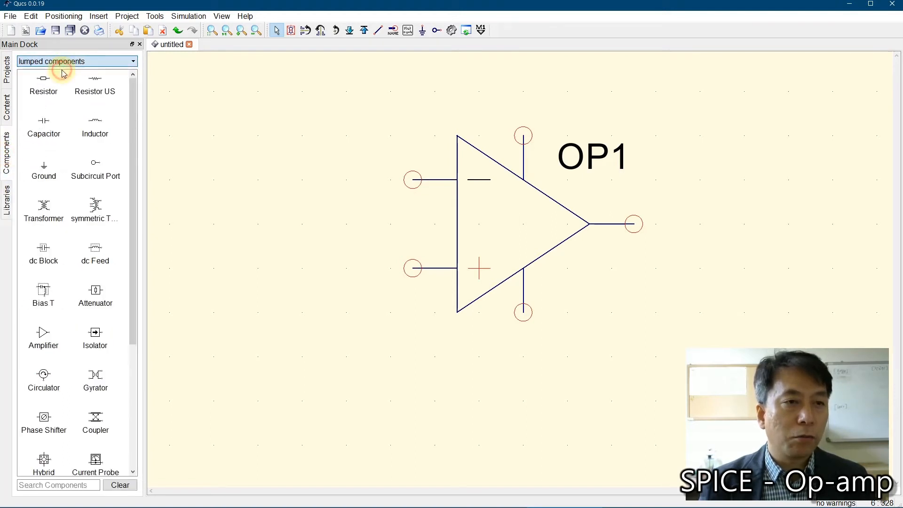
{"action": "left_click", "coordinate": [96, 79]}
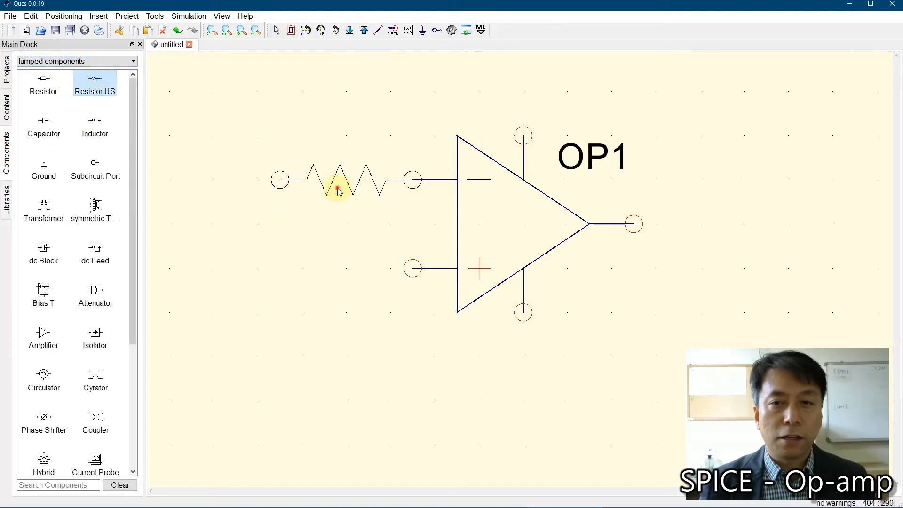
{"action": "left_click", "coordinate": [351, 190]}
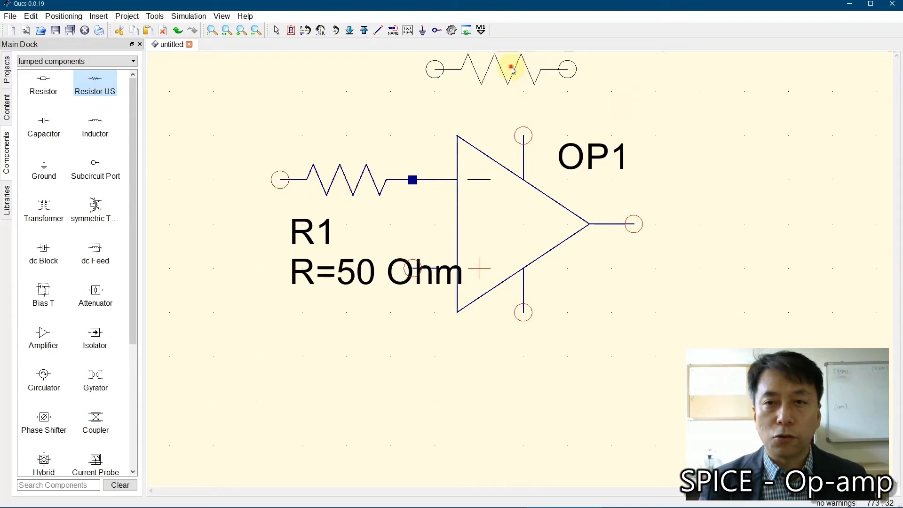
{"action": "left_click", "coordinate": [510, 68]}
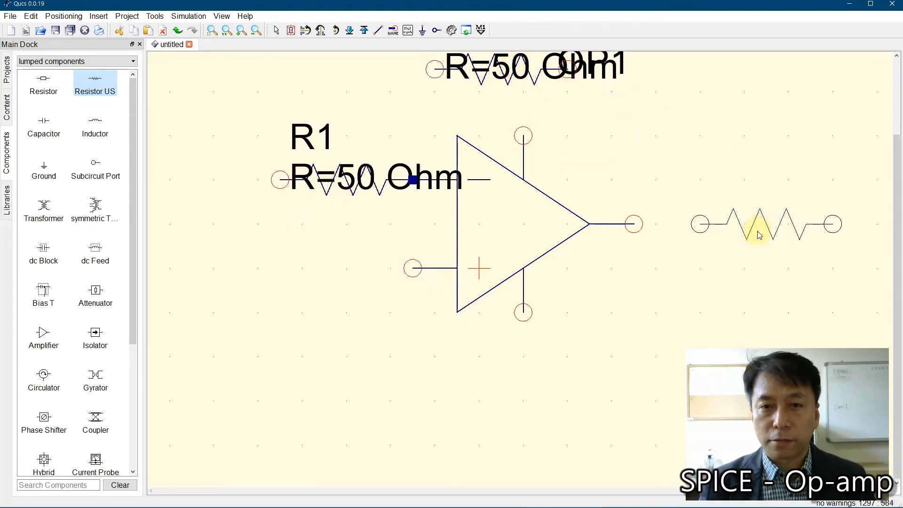
{"action": "left_click", "coordinate": [750, 231]}
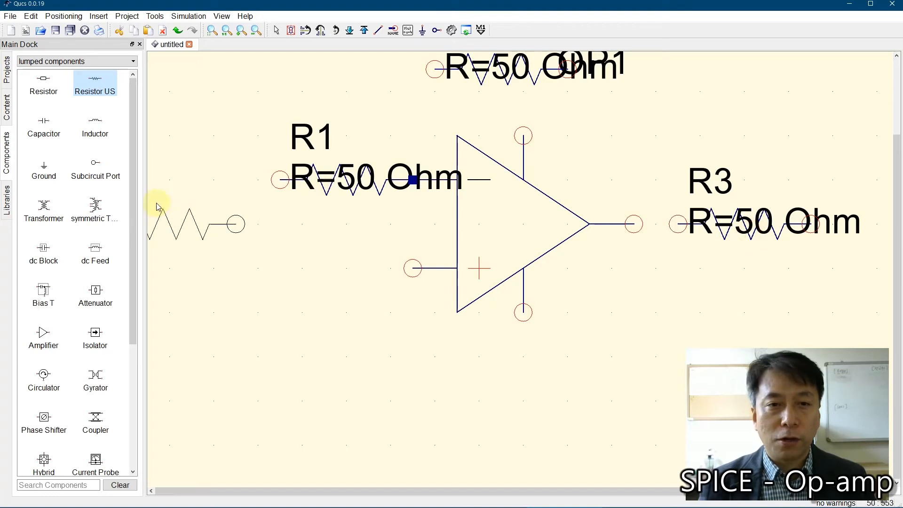
{"action": "left_click", "coordinate": [178, 182]}
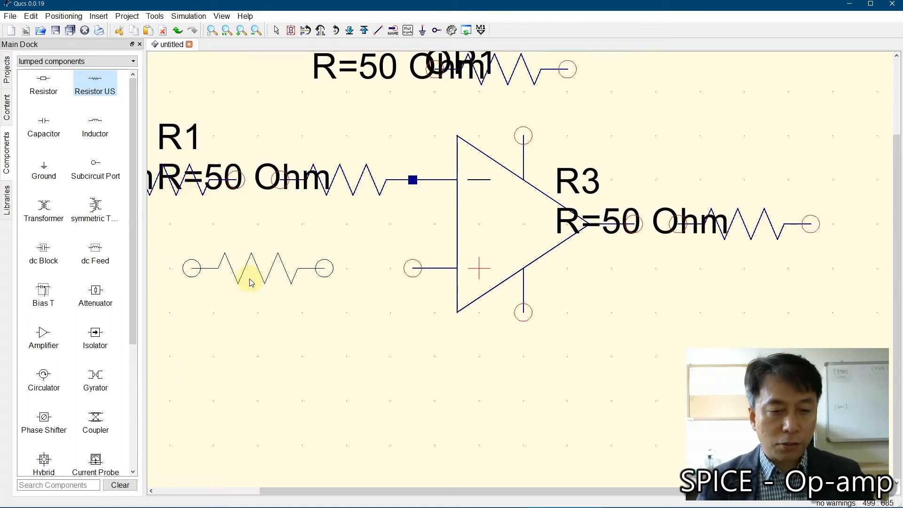
{"action": "key", "text": "Escape"}
Rotate output resistor R3 to vertical, move it down beside the op-amp, and reposition the op-amp so its output connects to R3's upper end.
{"action": "left_click", "coordinate": [212, 30]}
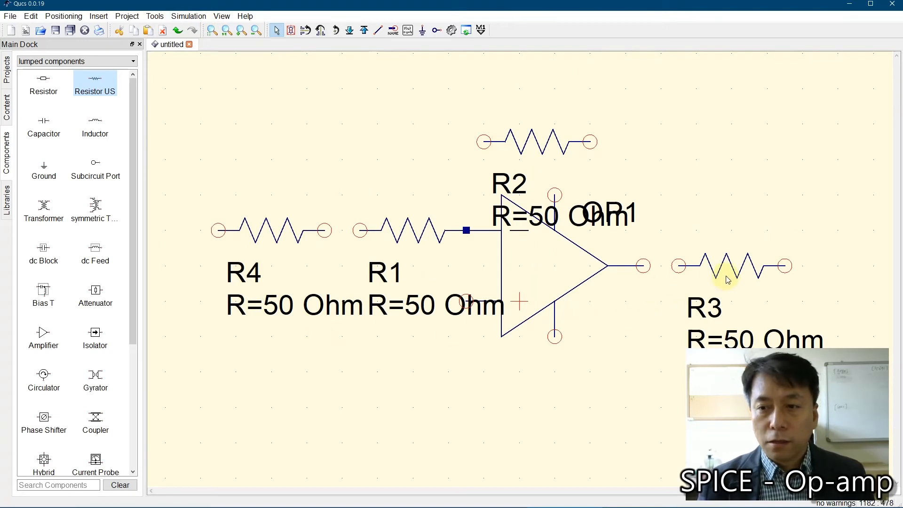
{"action": "key", "text": "ctrl+r"}
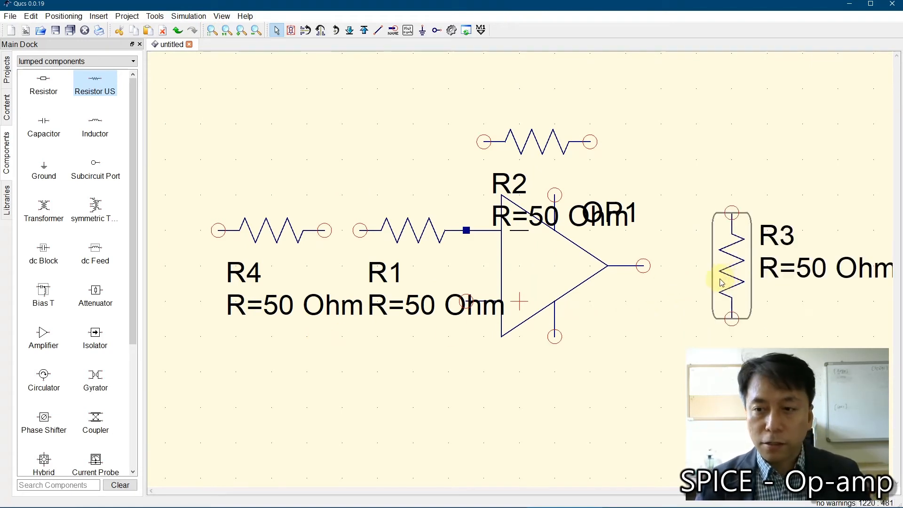
{"action": "left_click_drag", "start_coordinate": [737, 270], "coordinate": [687, 314]}
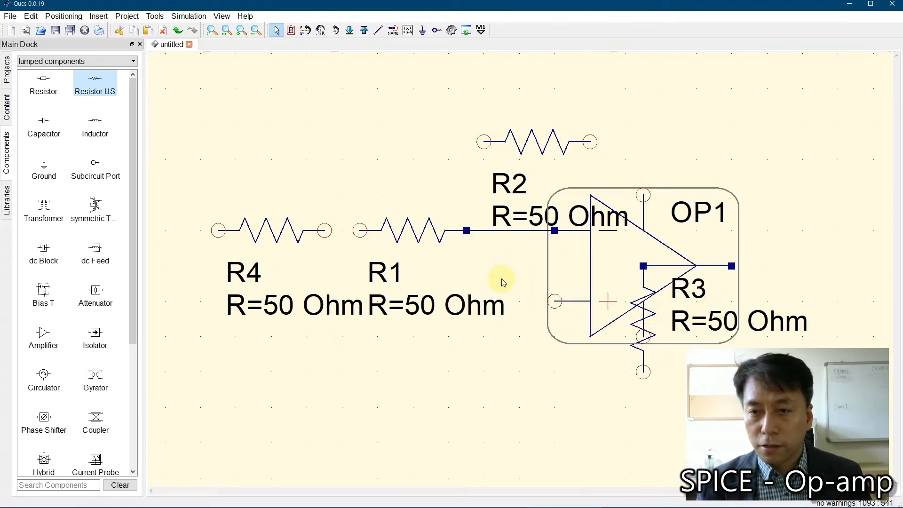
{"action": "left_click_drag", "start_coordinate": [614, 263], "coordinate": [490, 264]}
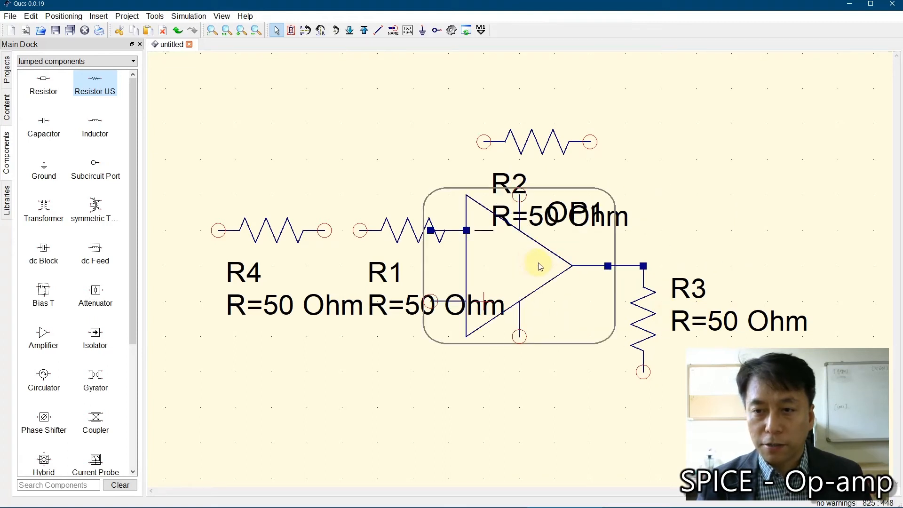
Shift R4 and R1 to the left of the op-amp, spacing them out in series with the inverting input.
{"action": "left_click", "coordinate": [389, 232]}
{"action": "left_click_drag", "start_coordinate": [310, 230], "coordinate": [257, 230]}
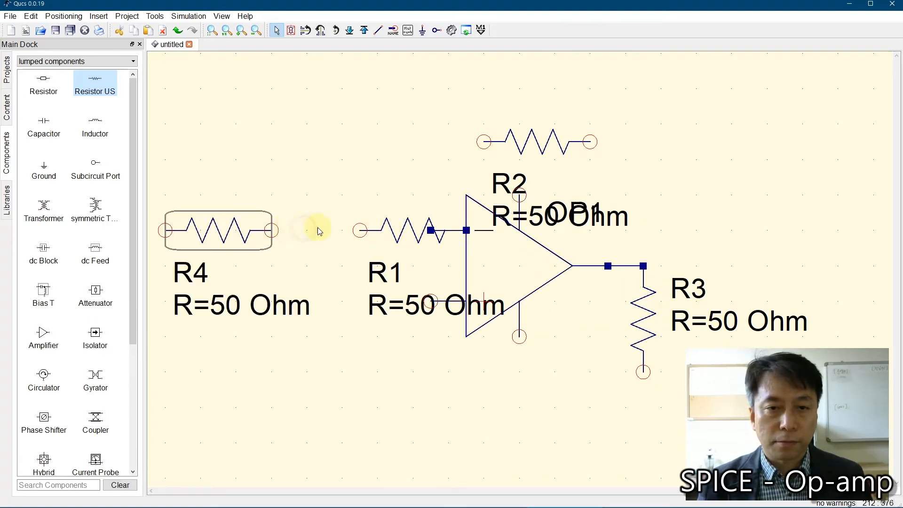
{"action": "left_click_drag", "start_coordinate": [372, 229], "coordinate": [264, 230]}
{"action": "left_click_drag", "start_coordinate": [195, 234], "coordinate": [178, 234]}
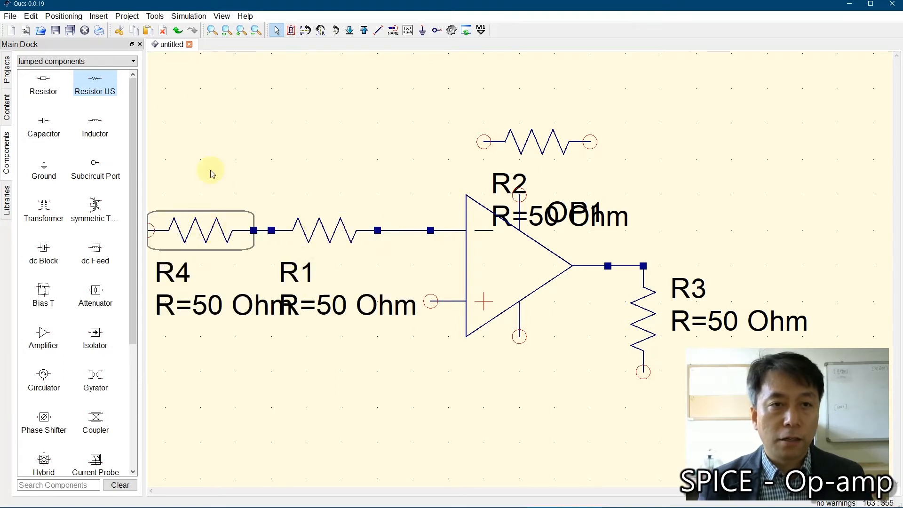
Move R2 up and to the left, clear of the op-amp and above R1.
{"action": "left_click", "coordinate": [213, 30]}
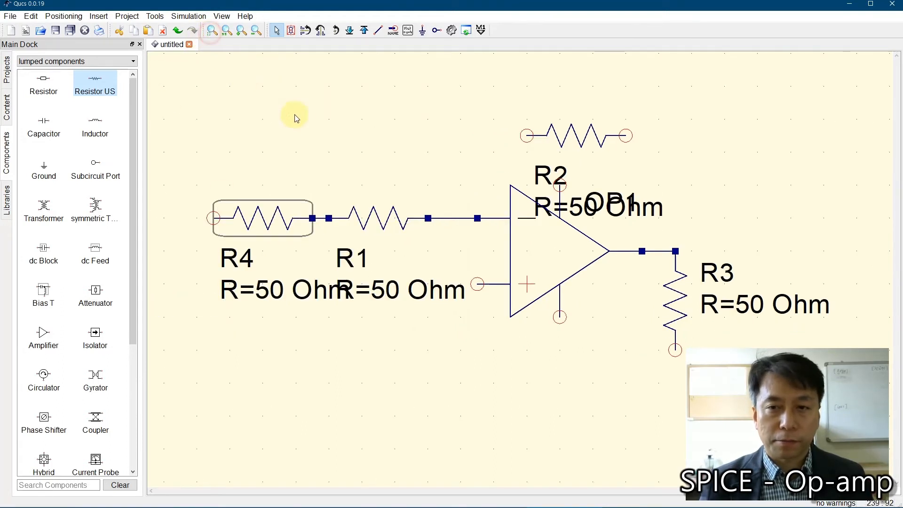
{"action": "left_click", "coordinate": [303, 118]}
{"action": "left_click_drag", "start_coordinate": [564, 132], "coordinate": [400, 86]}
{"action": "left_click", "coordinate": [559, 126]}
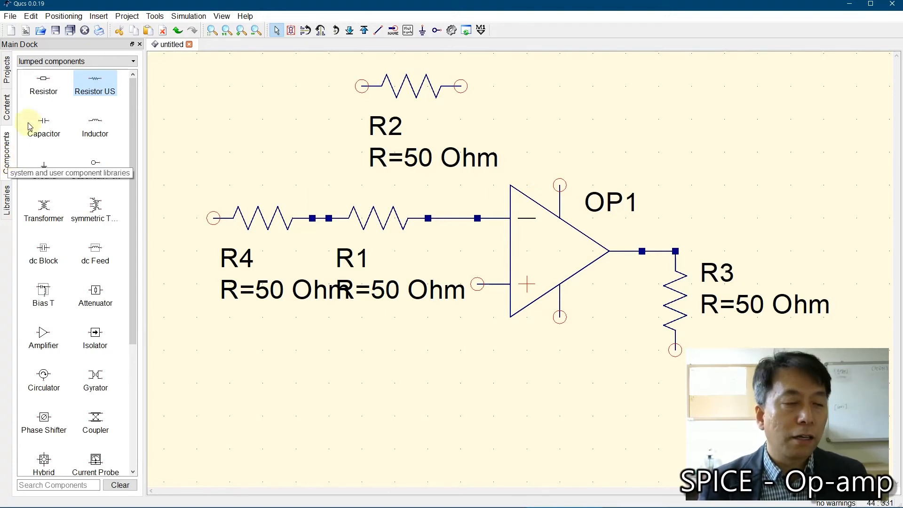
Place two dc voltage sources, one above and to the right of the op-amp and one on its lower supply pin.
{"action": "left_click", "coordinate": [51, 61]}
{"action": "left_click", "coordinate": [47, 83]}
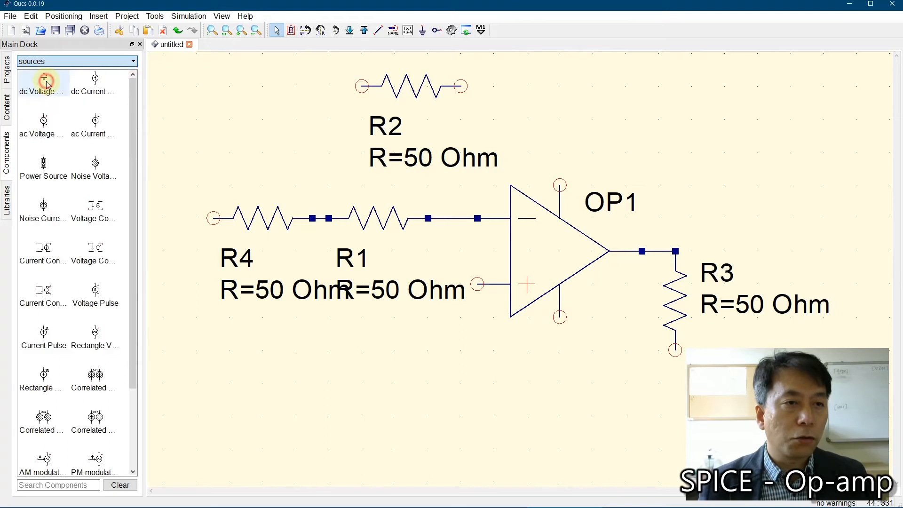
{"action": "left_click", "coordinate": [44, 82]}
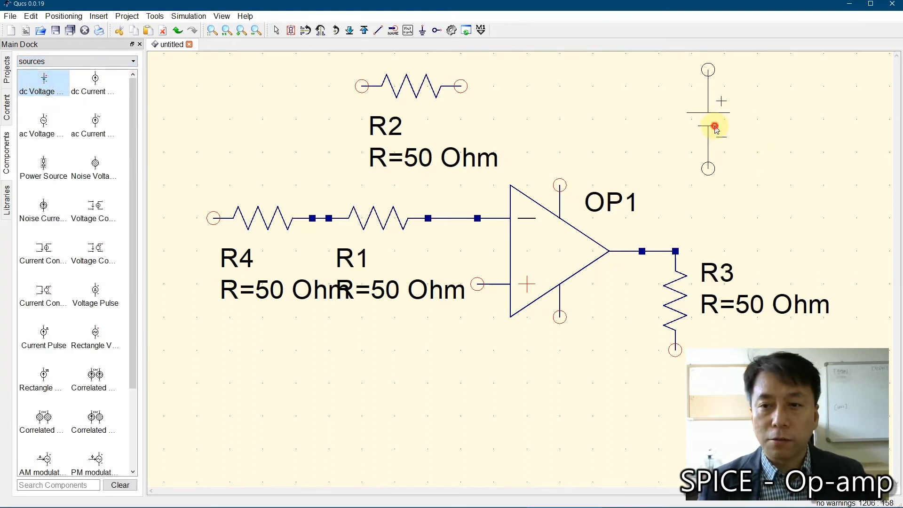
{"action": "left_click", "coordinate": [712, 125]}
{"action": "left_click", "coordinate": [566, 370]}
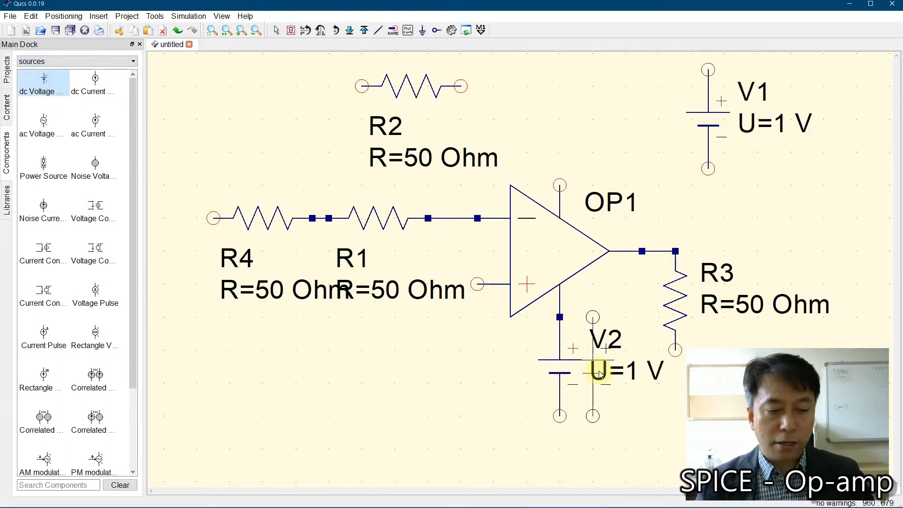
{"action": "key", "text": "Escape"}
Rotate V1 by 180 degrees and attach its positive terminal to the op-amp's upper supply pin.
{"action": "left_click", "coordinate": [705, 115]}
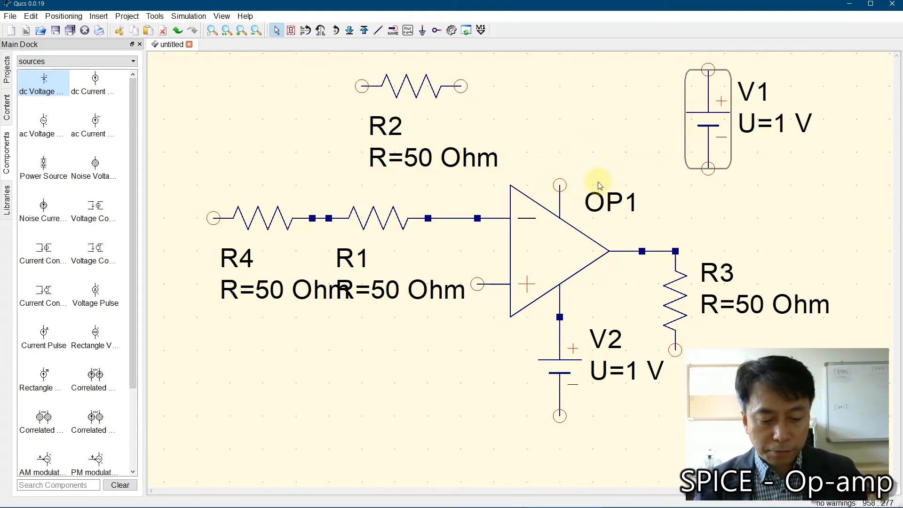
{"action": "key", "text": "ctrl+r"}
{"action": "key", "text": "ctrl+r"}
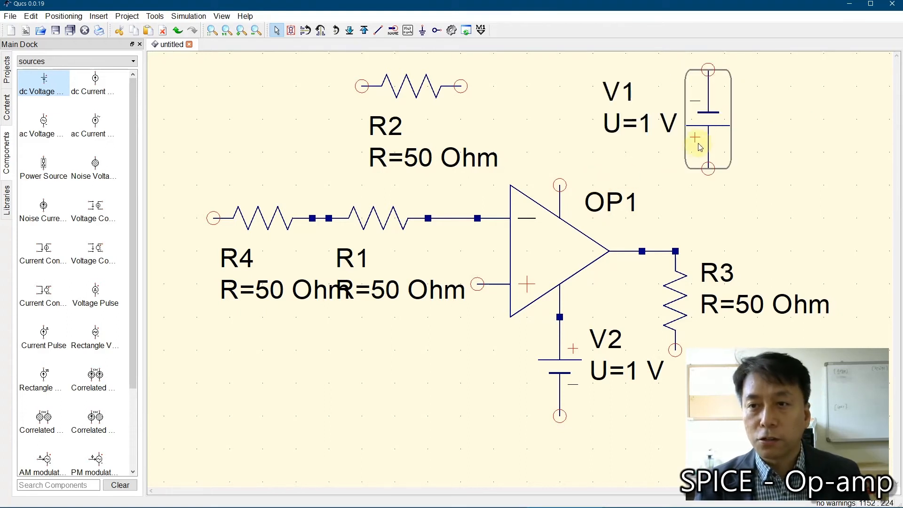
{"action": "left_click_drag", "start_coordinate": [699, 136], "coordinate": [544, 149]}
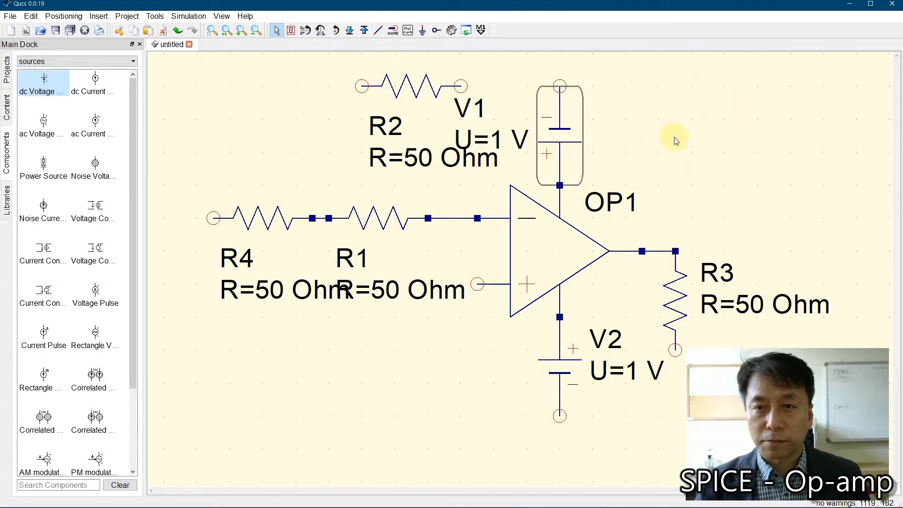
{"action": "left_click", "coordinate": [674, 140]}
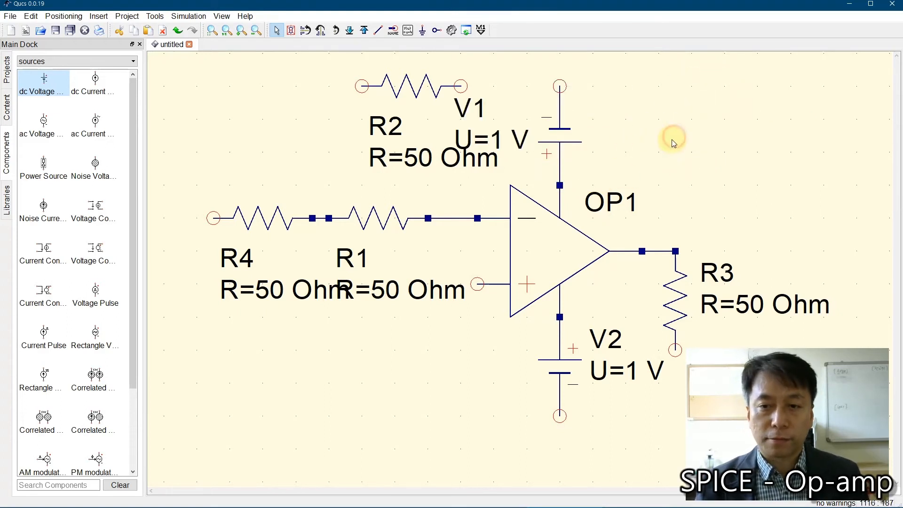
Place a ground on V2's negative terminal and a second ground in the free space beside V1.
{"action": "left_click", "coordinate": [423, 30]}
{"action": "left_click", "coordinate": [560, 416]}
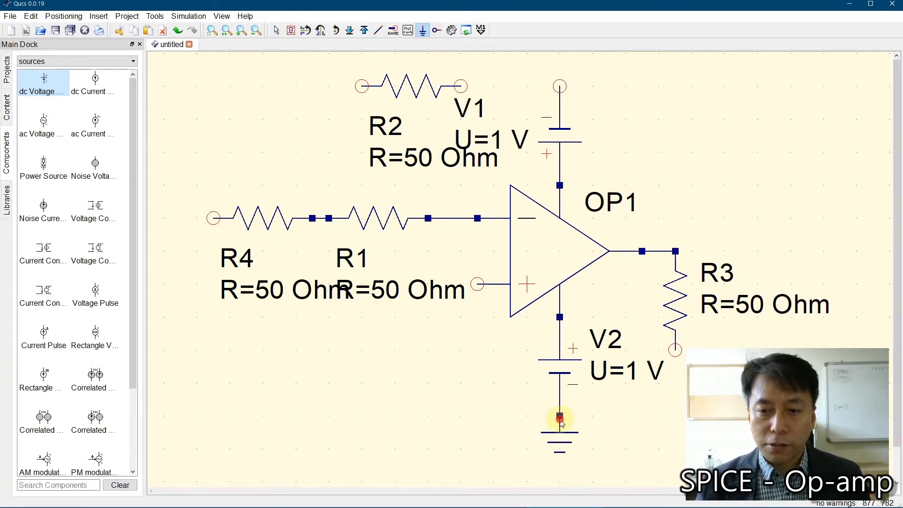
{"action": "left_click", "coordinate": [643, 102]}
{"action": "key", "text": "Escape"}
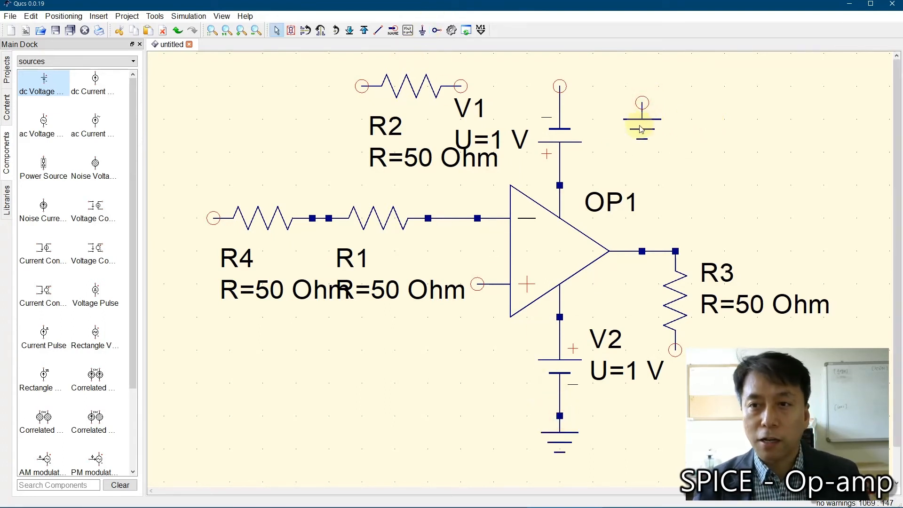
Rotate the free ground symbol by 180 degrees and move it directly above V1's negative terminal.
{"action": "left_click", "coordinate": [639, 125]}
{"action": "key", "text": "ctrl+r"}
{"action": "key", "text": "ctrl+r"}
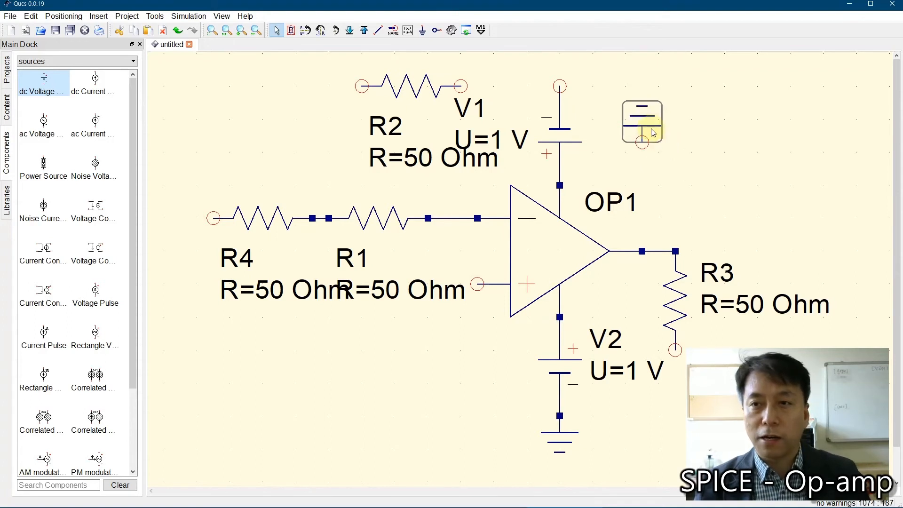
{"action": "left_click_drag", "start_coordinate": [645, 117], "coordinate": [556, 59]}
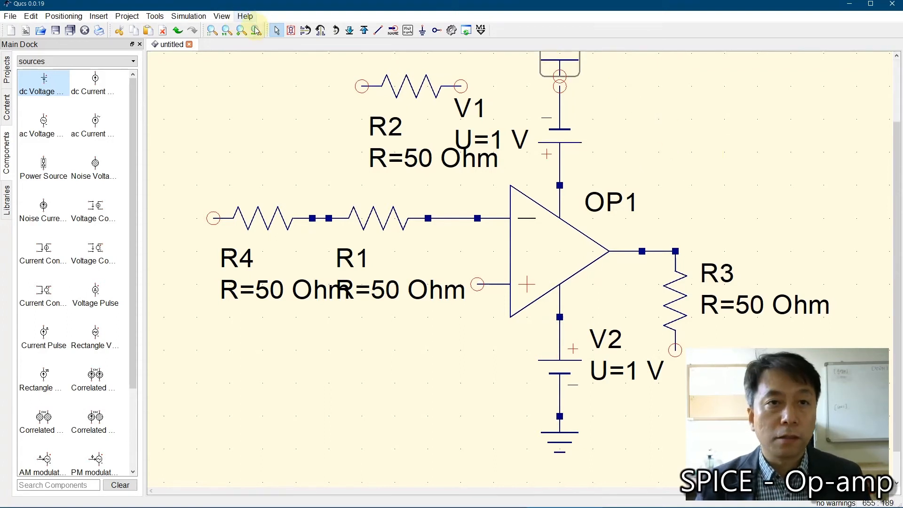
{"action": "left_click", "coordinate": [212, 31]}
{"action": "left_click", "coordinate": [598, 143]}
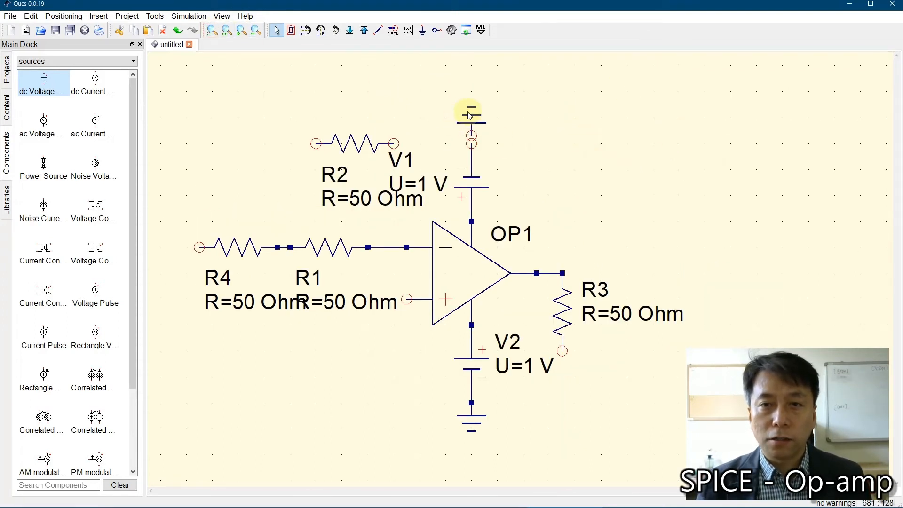
Align the upper ground symbol to the grid and move it down onto V1's negative terminal.
{"action": "left_click", "coordinate": [470, 118]}
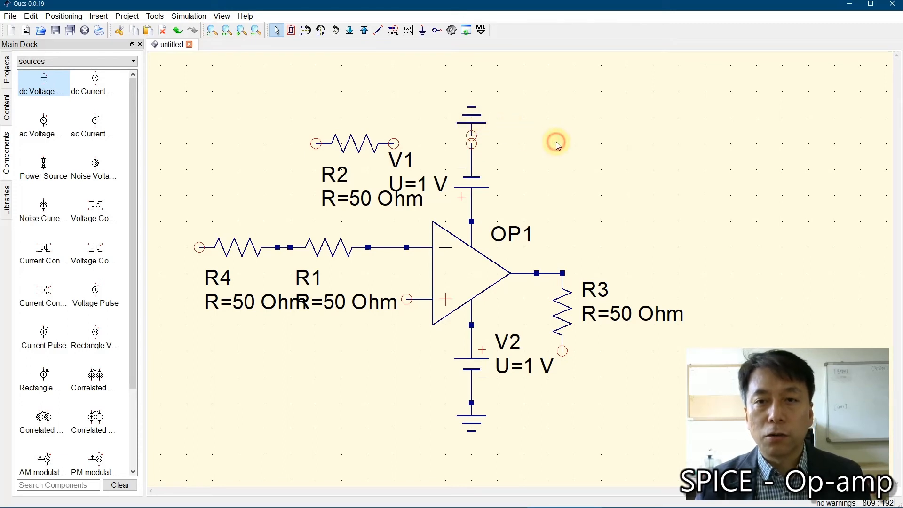
{"action": "right_click", "coordinate": [471, 121]}
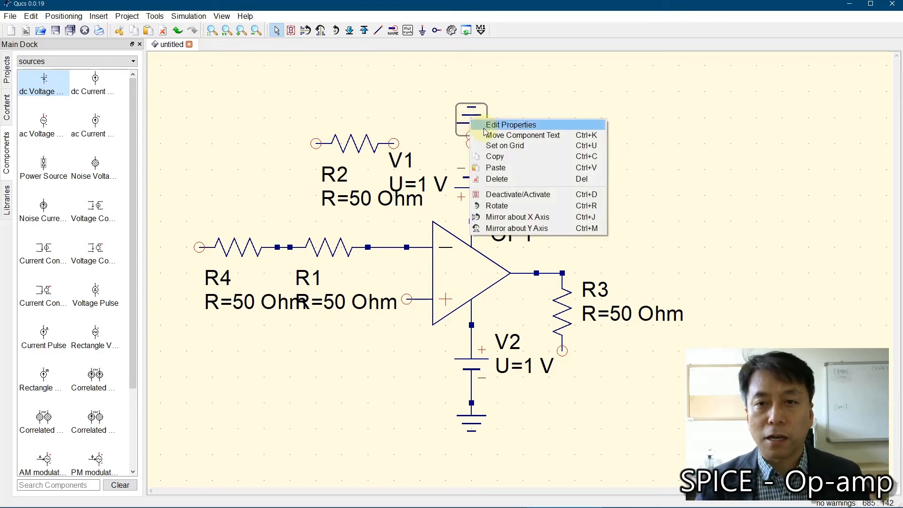
{"action": "left_click", "coordinate": [497, 145]}
{"action": "left_click_drag", "start_coordinate": [478, 117], "coordinate": [478, 131]}
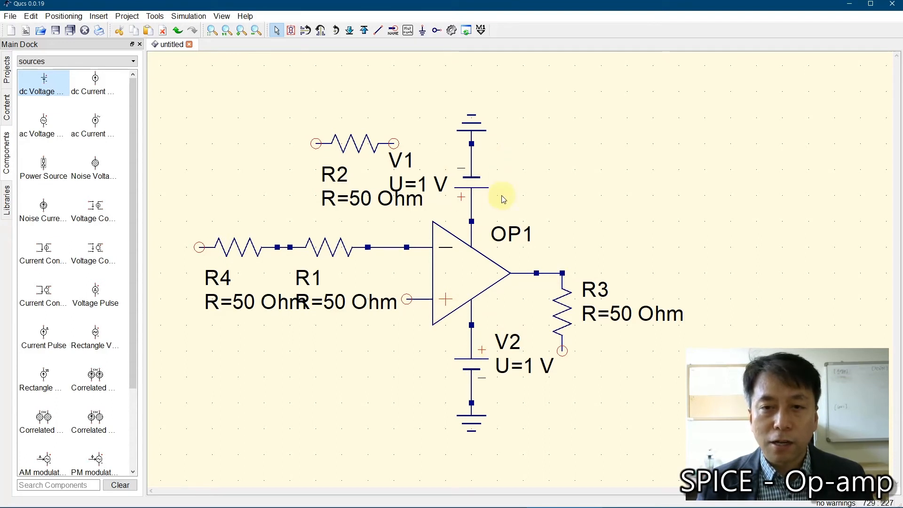
Set the voltage of the lower supply source V2 to 15 V.
{"action": "double_click", "coordinate": [474, 366]}
{"action": "left_click", "coordinate": [472, 252]}
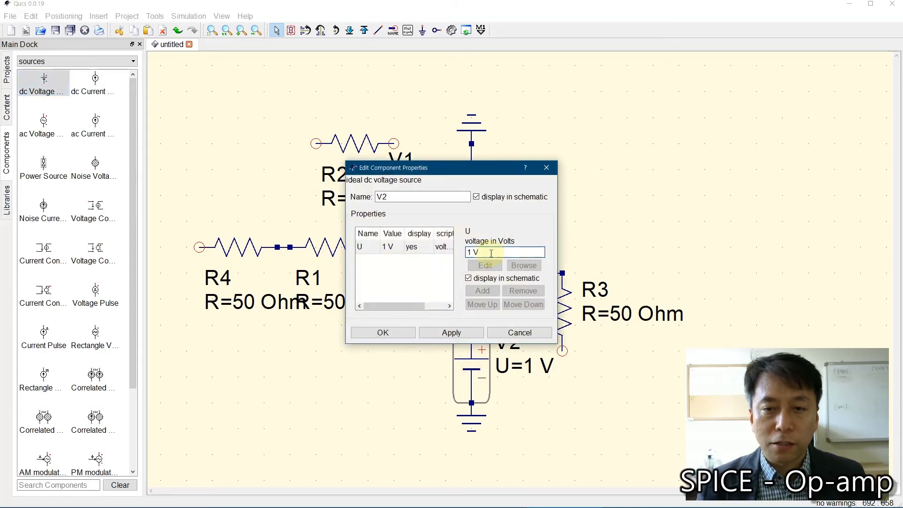
{"action": "type", "text": "5"}
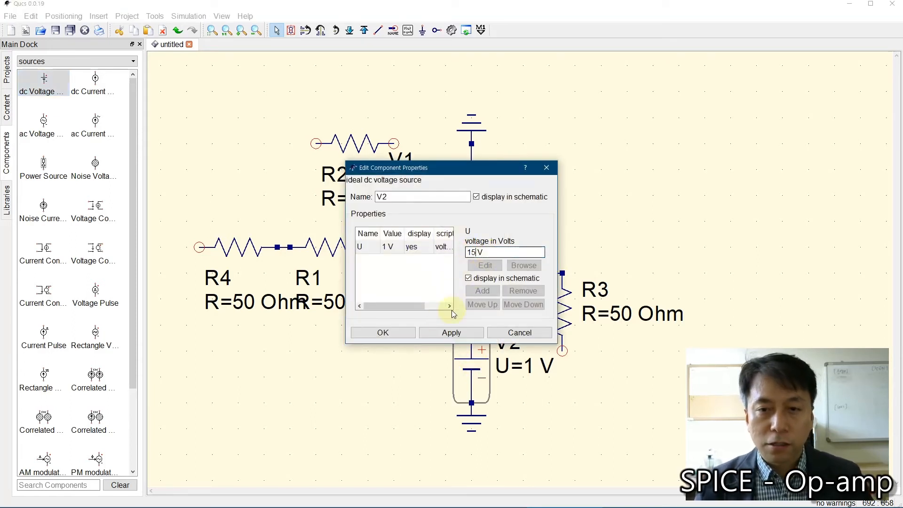
{"action": "left_click", "coordinate": [383, 333]}
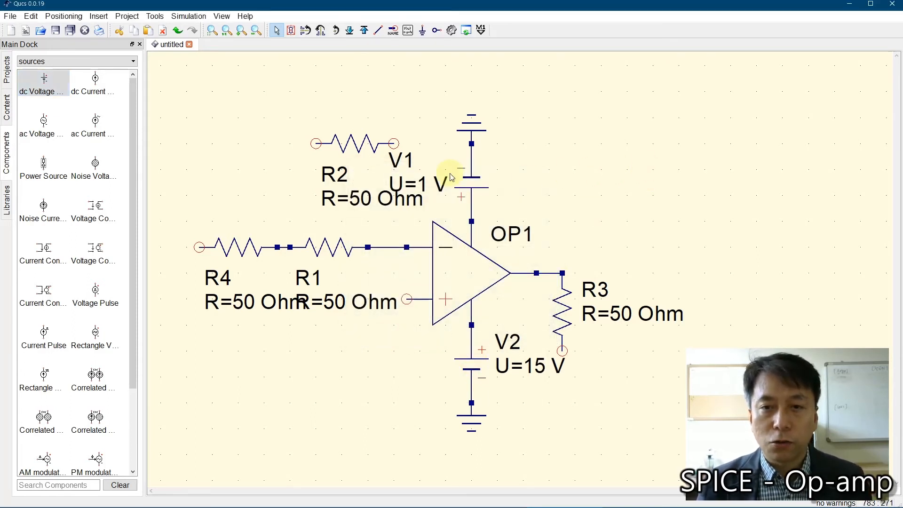
Set the voltage of the upper supply source V1 to -15 V.
{"action": "double_click", "coordinate": [473, 184]}
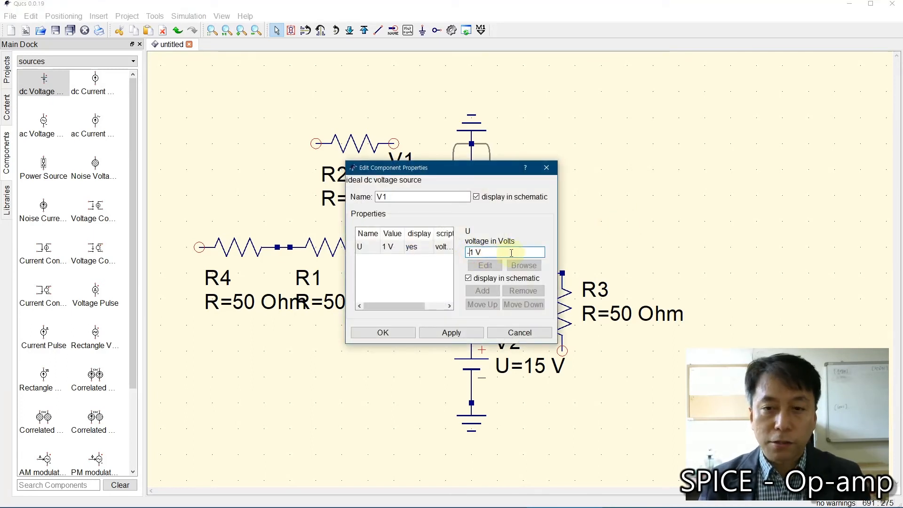
{"action": "type", "text": "5"}
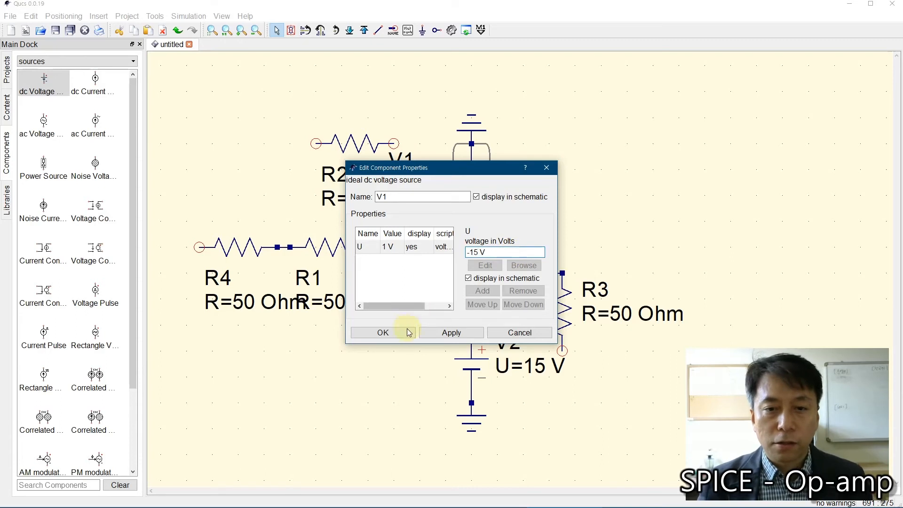
{"action": "left_click", "coordinate": [383, 333]}
{"action": "left_click", "coordinate": [368, 378]}
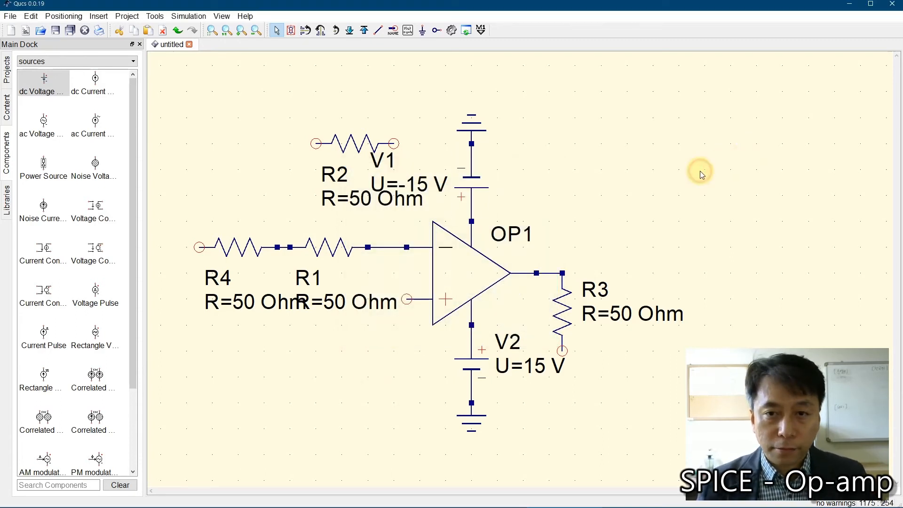
Move resistor R2 above V1's ground symbol and place its name and value text above the resistor.
{"action": "left_click_drag", "start_coordinate": [350, 142], "coordinate": [483, 106]}
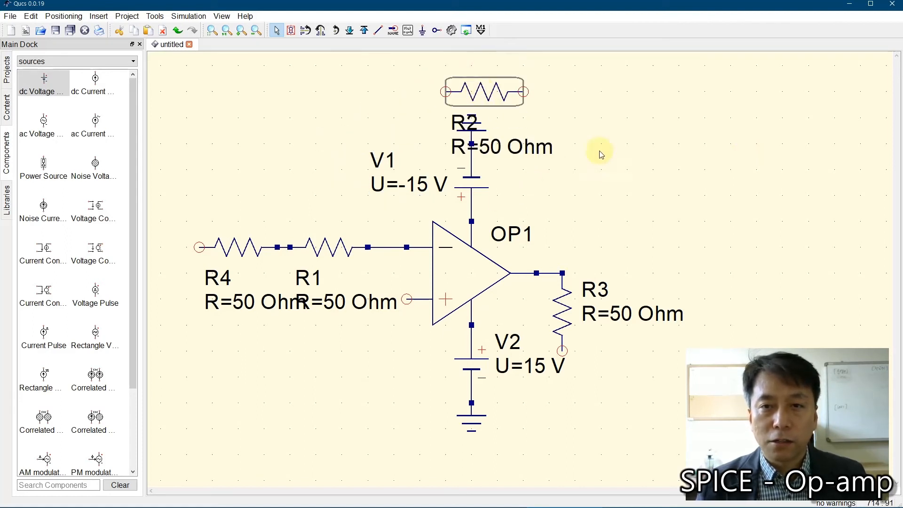
{"action": "left_click", "coordinate": [629, 210]}
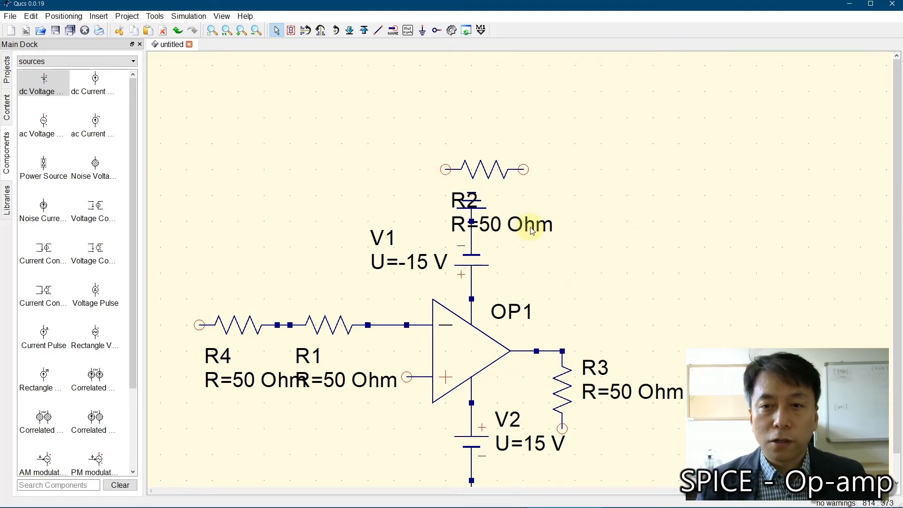
{"action": "right_click", "coordinate": [532, 230]}
{"action": "left_click", "coordinate": [551, 242]}
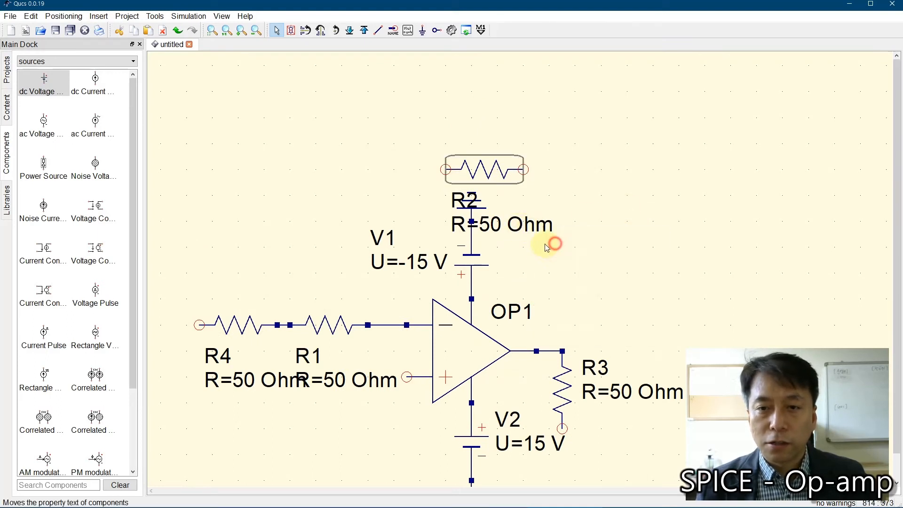
{"action": "left_click_drag", "start_coordinate": [512, 229], "coordinate": [498, 128]}
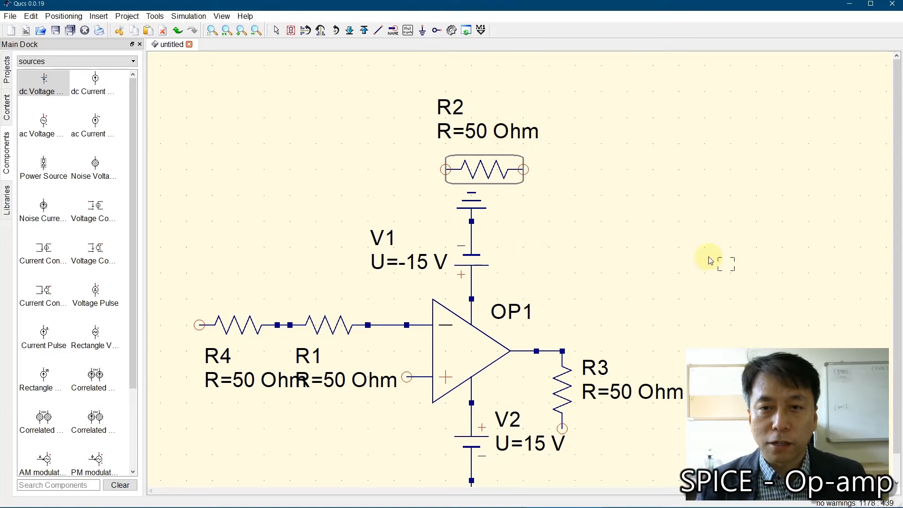
{"action": "key", "text": "Escape"}
{"action": "left_click", "coordinate": [589, 229]}
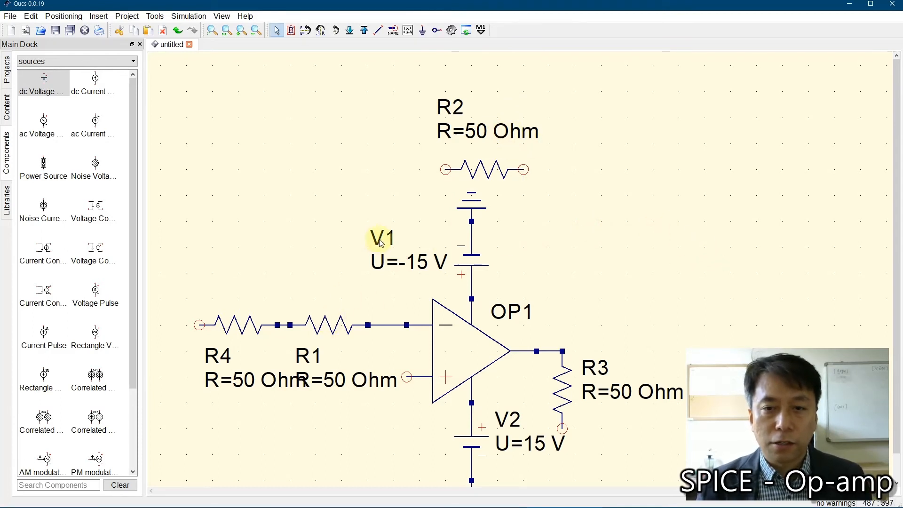
Wire R2 as the feedback resistor between the R1 and inverting input node and the op-amp output node at R3.
{"action": "left_click", "coordinate": [377, 30]}
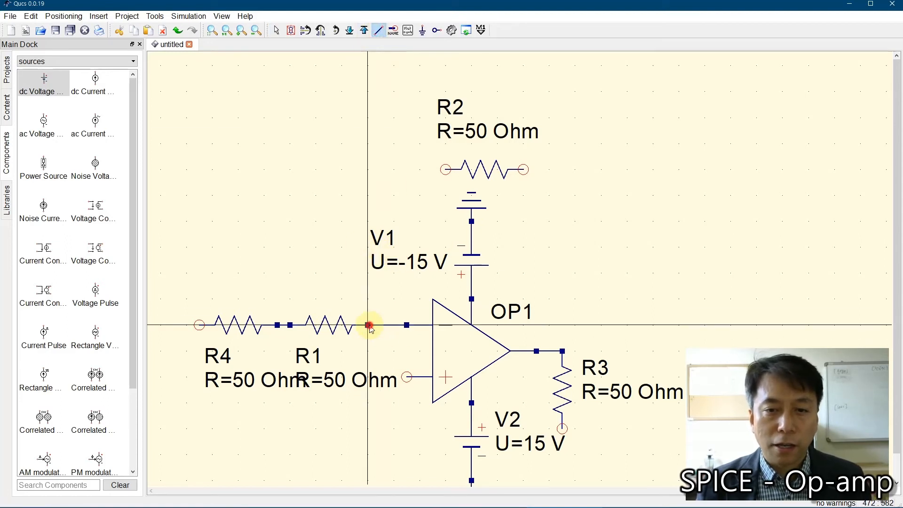
{"action": "left_click", "coordinate": [370, 326]}
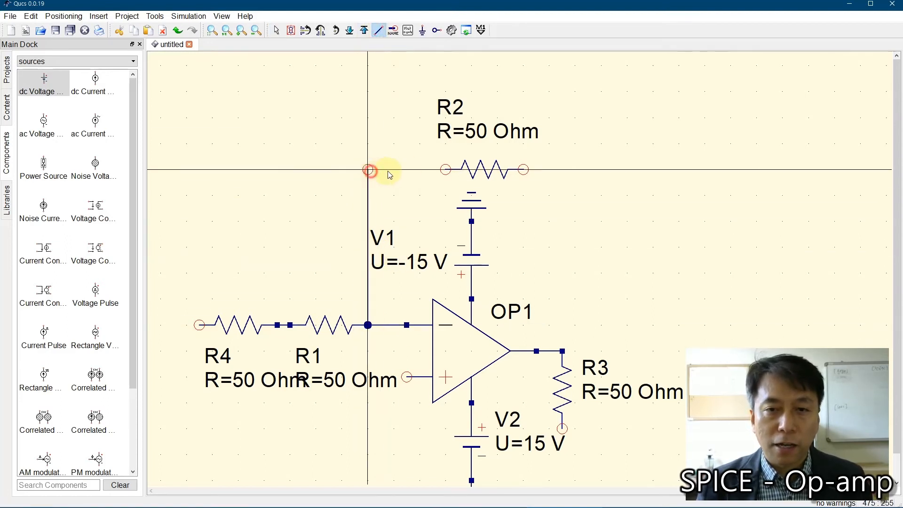
{"action": "left_click", "coordinate": [446, 169]}
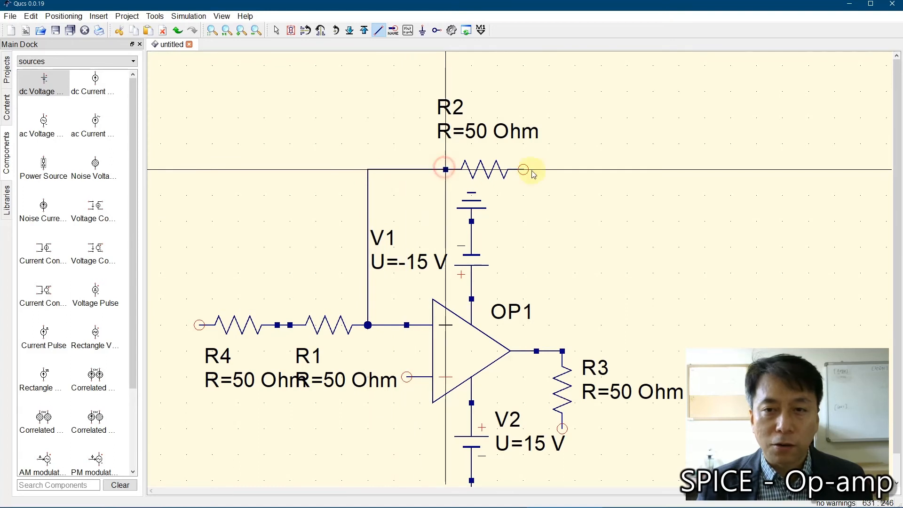
{"action": "left_click", "coordinate": [562, 169]}
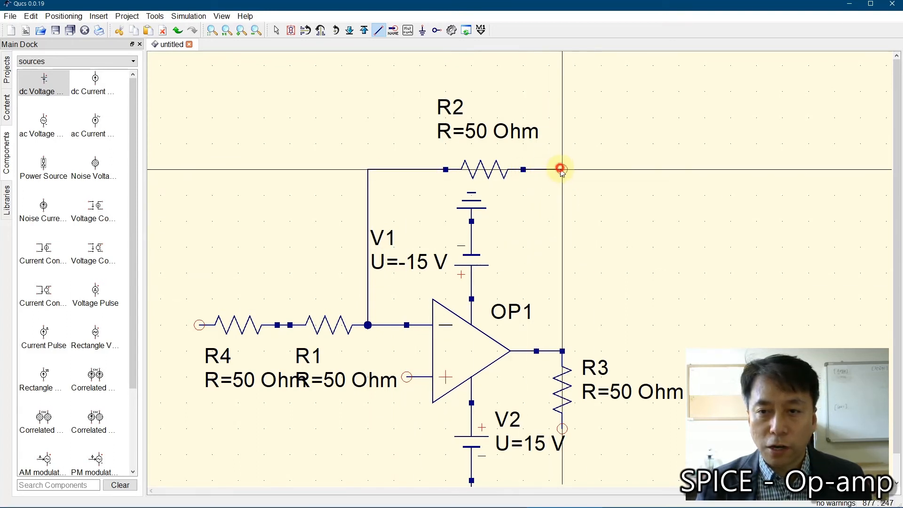
{"action": "left_click", "coordinate": [563, 351]}
{"action": "key", "text": "Escape"}
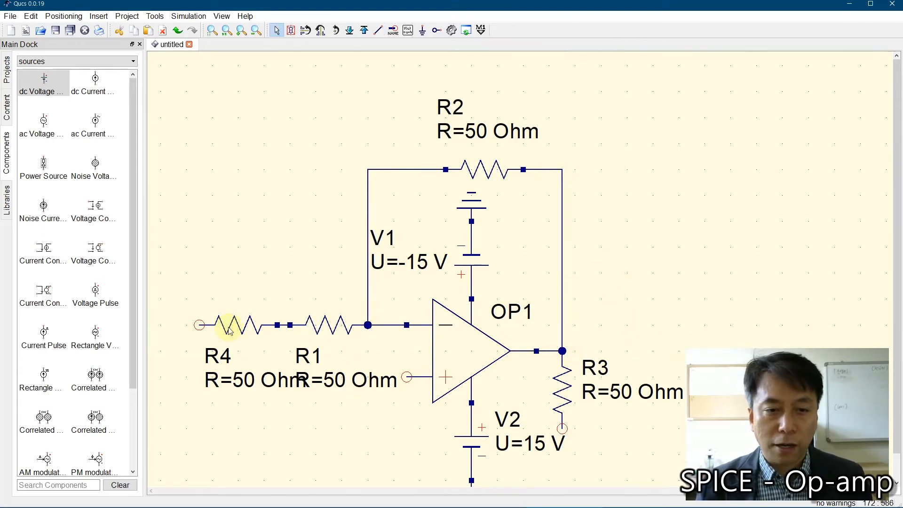
Move resistor R4 further away from R1 along the input line so their labels no longer overlap.
{"action": "left_click_drag", "start_coordinate": [234, 324], "coordinate": [216, 331]}
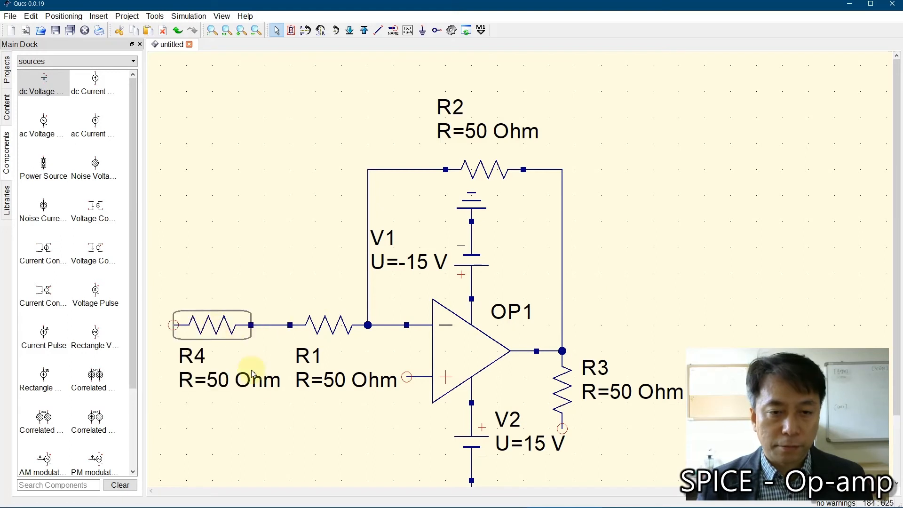
{"action": "left_click", "coordinate": [273, 411]}
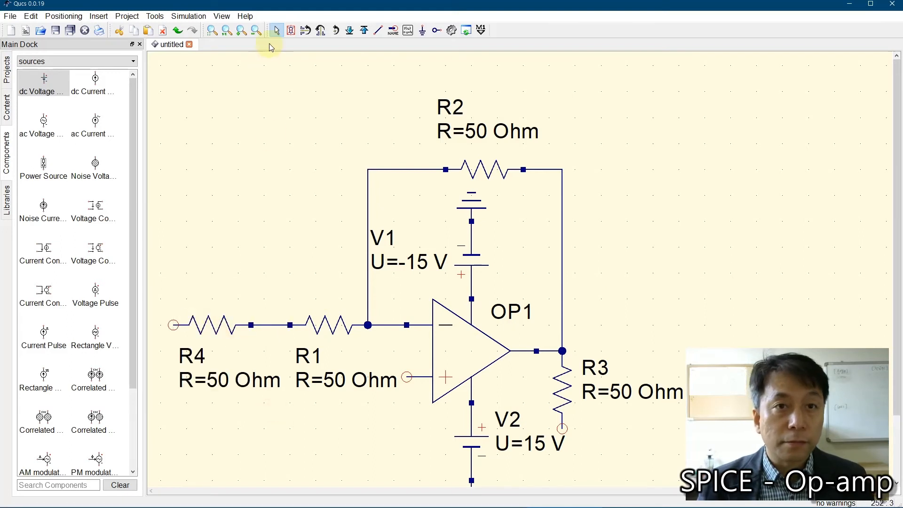
{"action": "left_click", "coordinate": [212, 31]}
{"action": "left_click", "coordinate": [303, 408]}
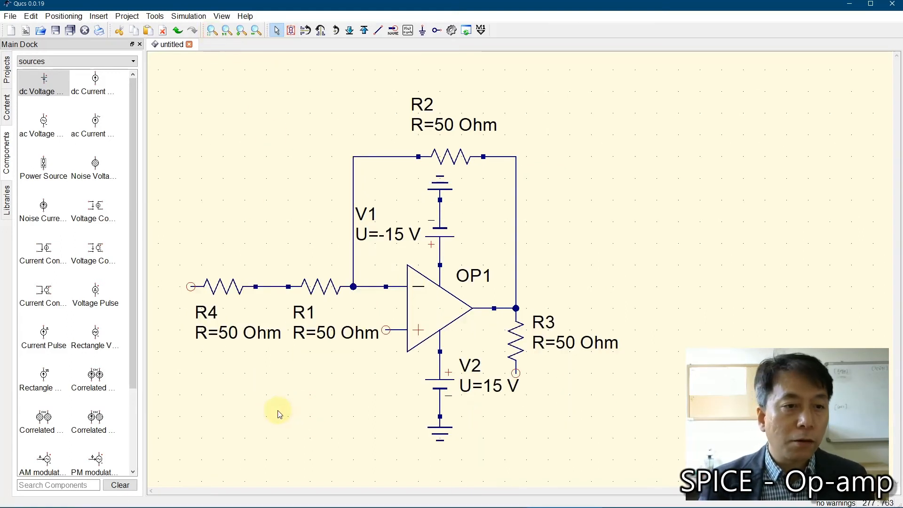
Place a dc voltage source at R4's free end and shift it outward, keeping it wired to R4.
{"action": "left_click", "coordinate": [55, 88]}
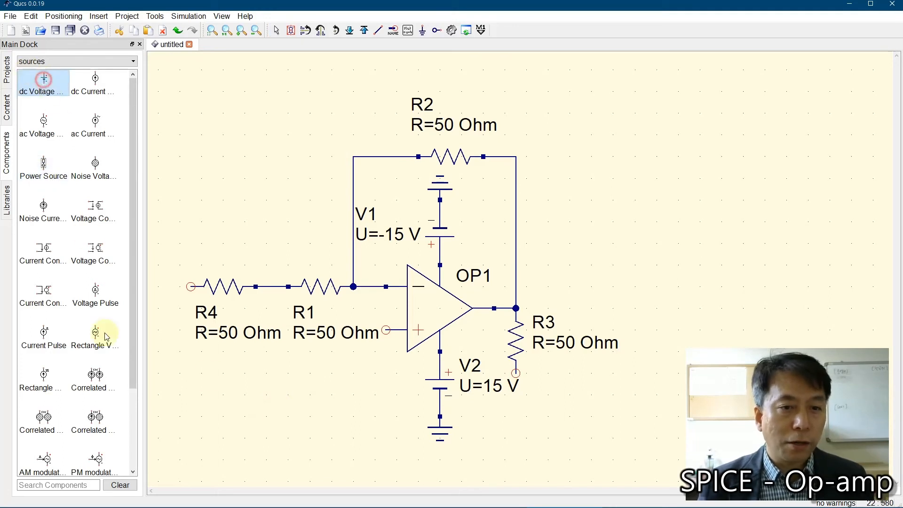
{"action": "left_click", "coordinate": [192, 319]}
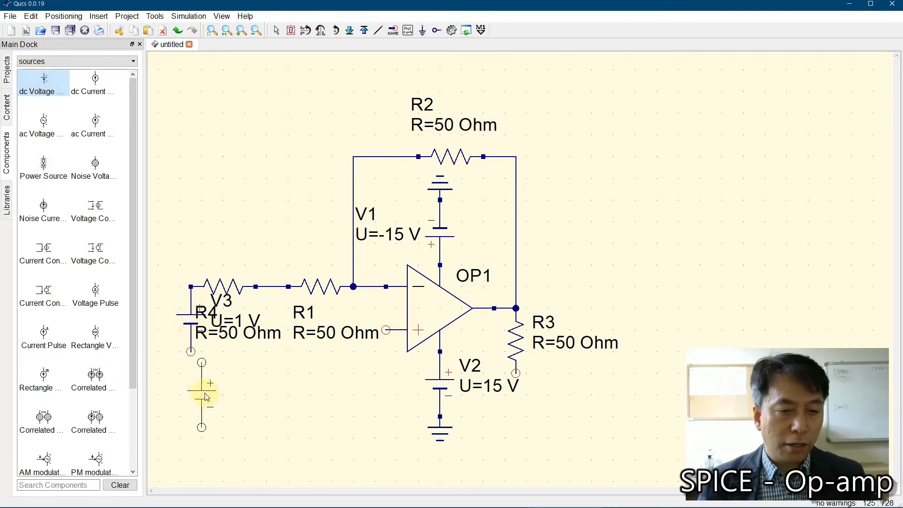
{"action": "key", "text": "Escape"}
{"action": "left_click_drag", "start_coordinate": [190, 315], "coordinate": [159, 314]}
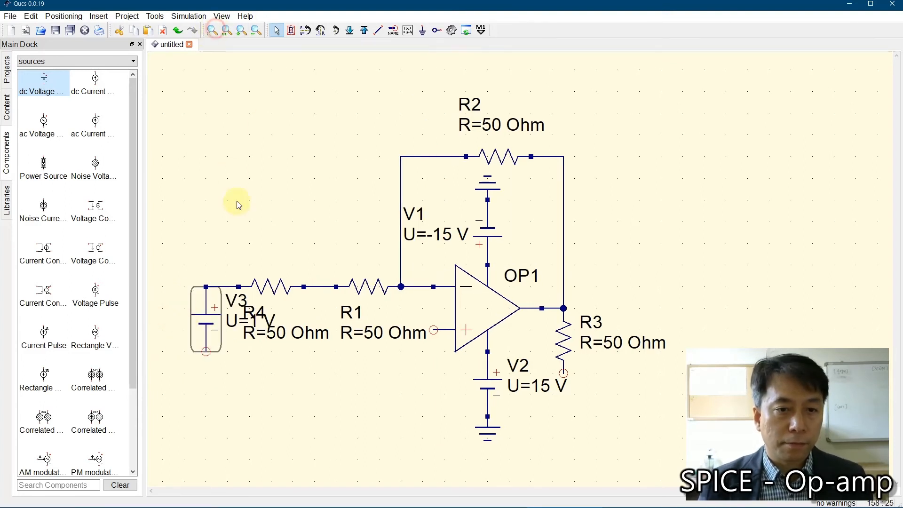
{"action": "left_click", "coordinate": [252, 387]}
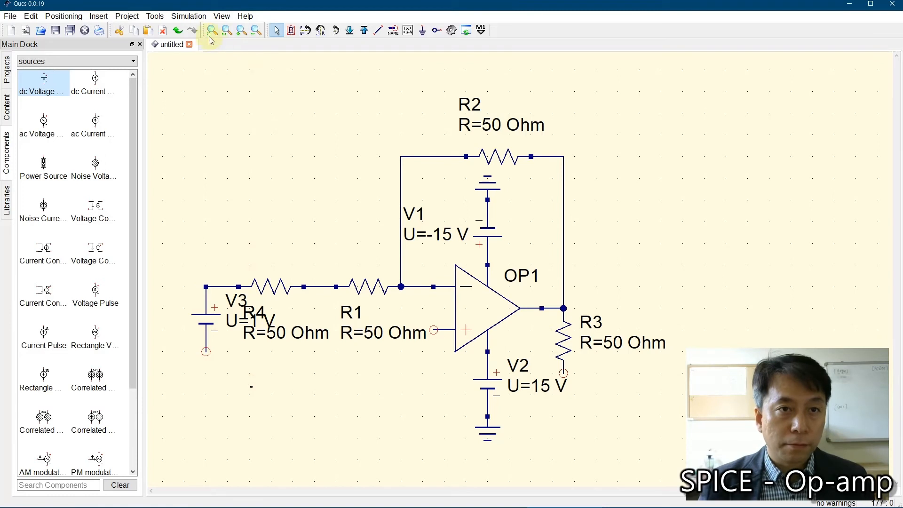
Move R4's name and value text above the resistor, clear of the input source's label.
{"action": "right_click", "coordinate": [287, 338]}
{"action": "left_click", "coordinate": [310, 355]}
{"action": "left_click_drag", "start_coordinate": [292, 339], "coordinate": [282, 263]}
{"action": "left_click", "coordinate": [265, 356]}
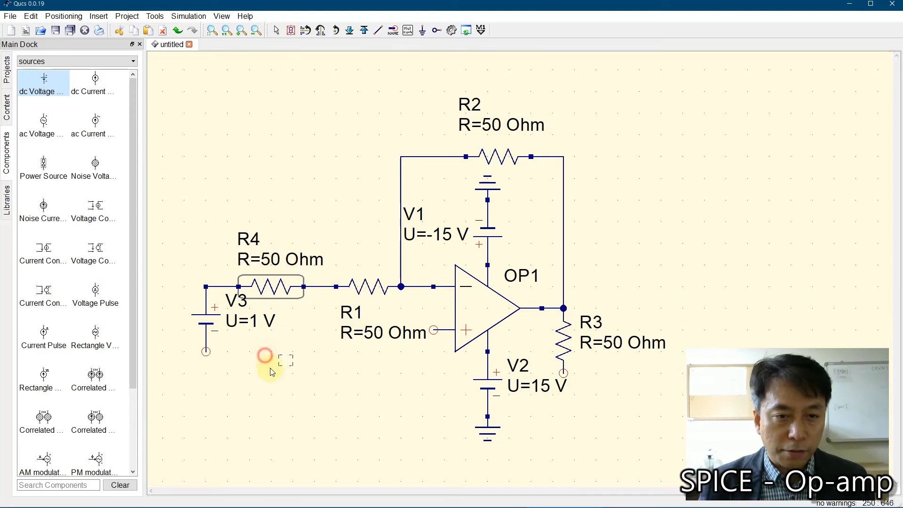
{"action": "key", "text": "Escape"}
{"action": "left_click", "coordinate": [266, 375]}
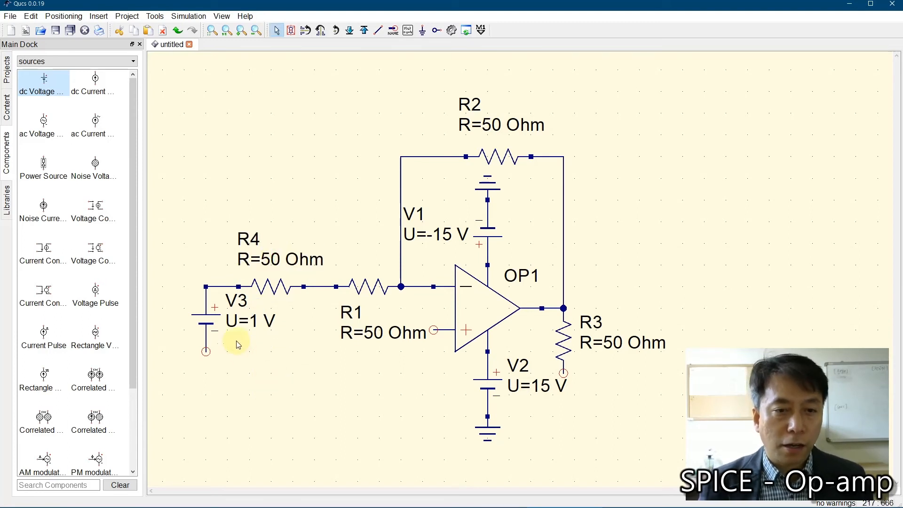
Place grounds on the input source V3's negative terminal and on the op-amp's non-inverting input.
{"action": "left_click", "coordinate": [423, 30]}
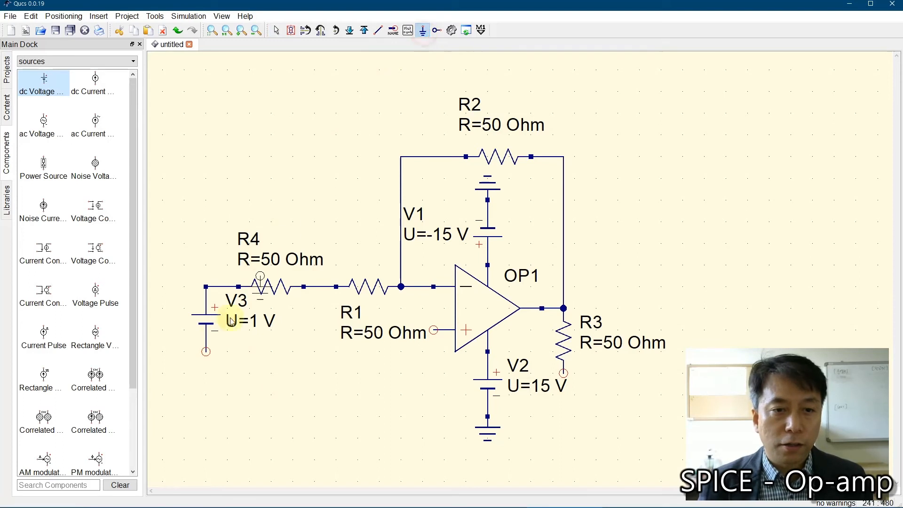
{"action": "left_click", "coordinate": [206, 352]}
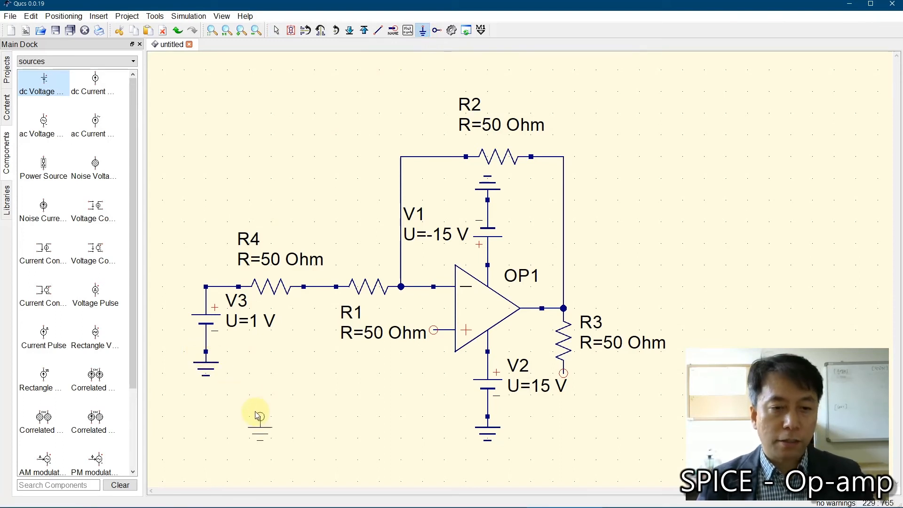
{"action": "key", "text": "Escape"}
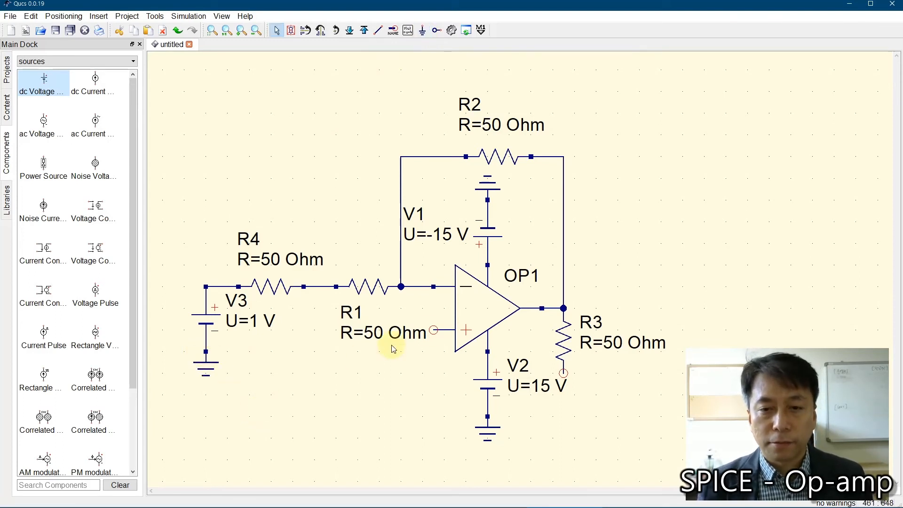
{"action": "left_click", "coordinate": [422, 30]}
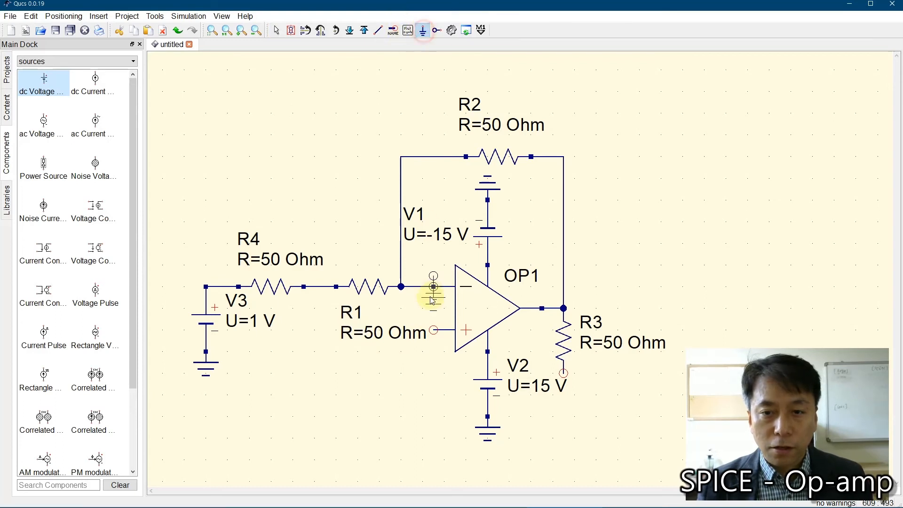
{"action": "left_click", "coordinate": [433, 331]}
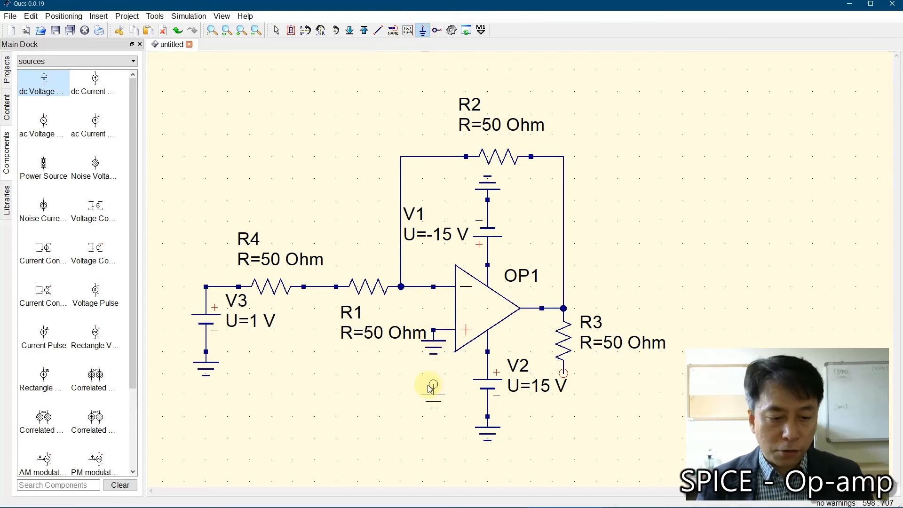
{"action": "key", "text": "Escape"}
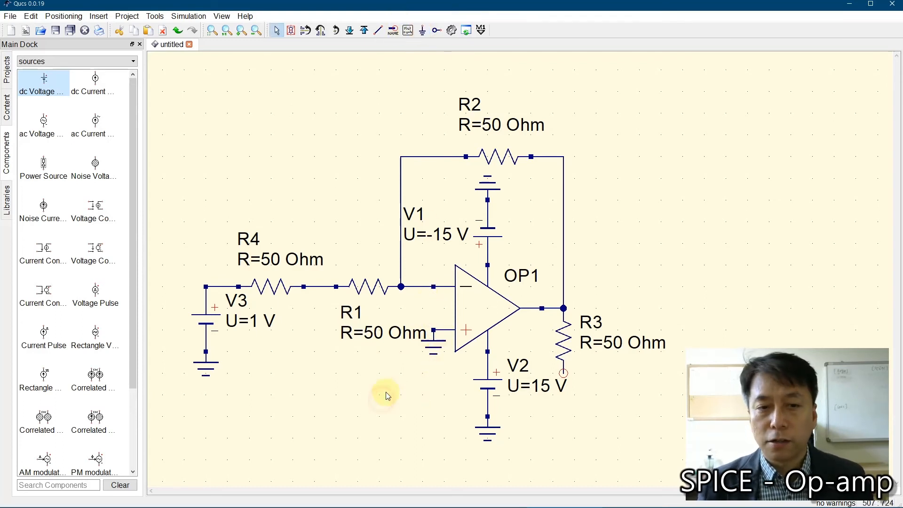
Place a ground on R3's lower terminal and move it down level with V2's ground, keeping it wired.
{"action": "left_click", "coordinate": [422, 30]}
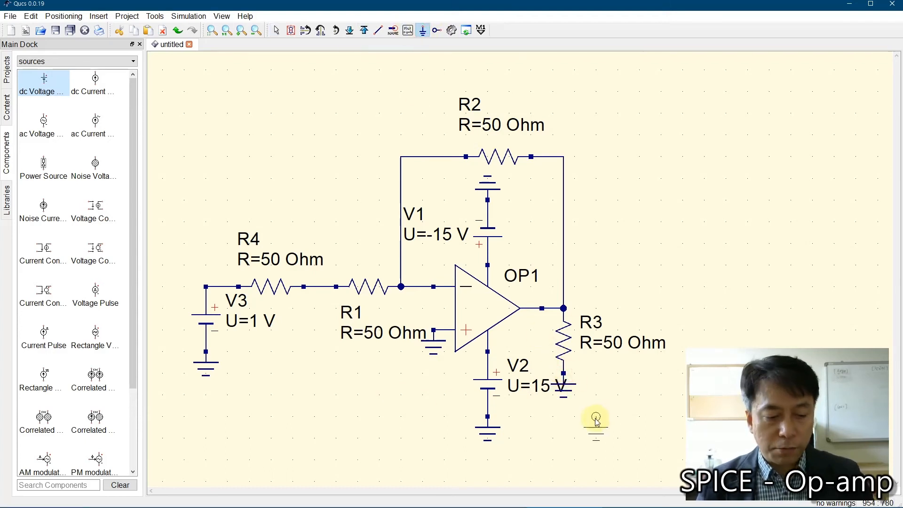
{"action": "key", "text": "Escape"}
{"action": "double_click", "coordinate": [564, 386]}
{"action": "left_click_drag", "start_coordinate": [564, 387], "coordinate": [564, 440]}
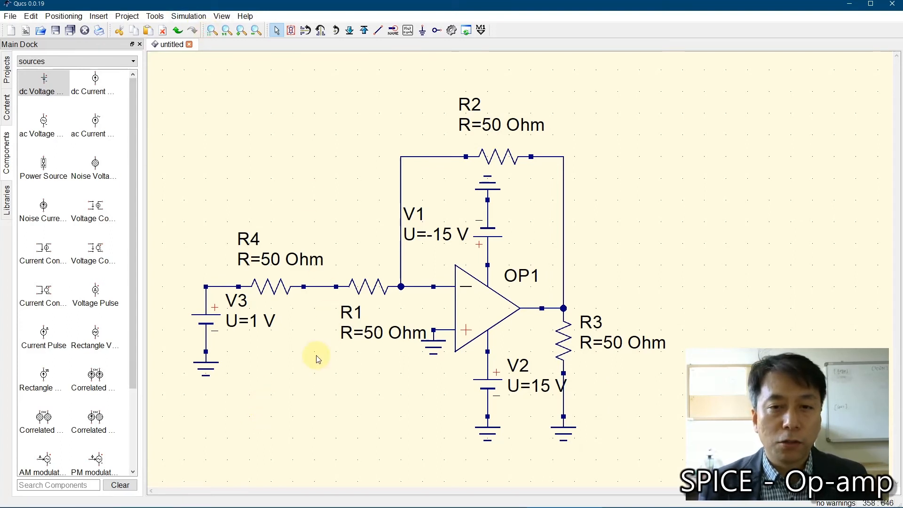
Set the resistance of the load resistor R3 to 10 Ohm.
{"action": "scroll", "coordinate": [319, 359], "scroll_direction": "down", "scroll_amount": 2}
{"action": "scroll", "coordinate": [318, 359], "scroll_direction": "up", "scroll_amount": 1}
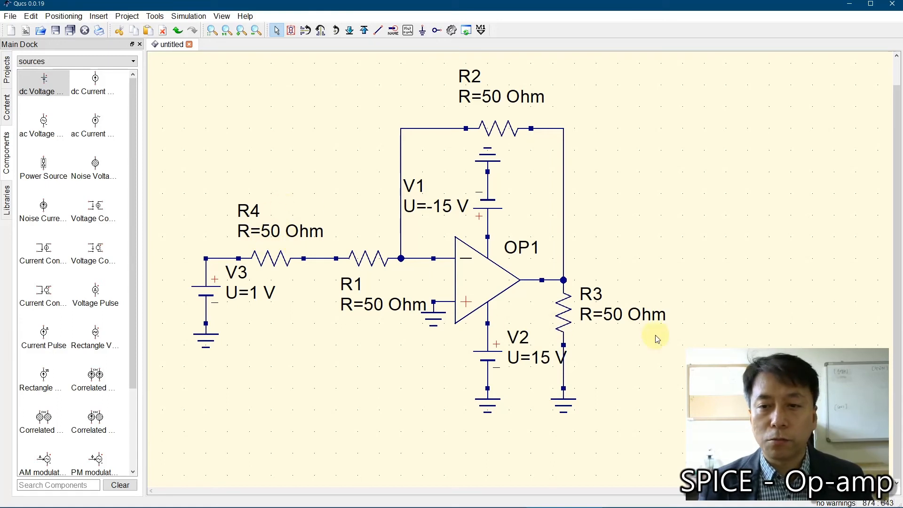
{"action": "double_click", "coordinate": [566, 316]}
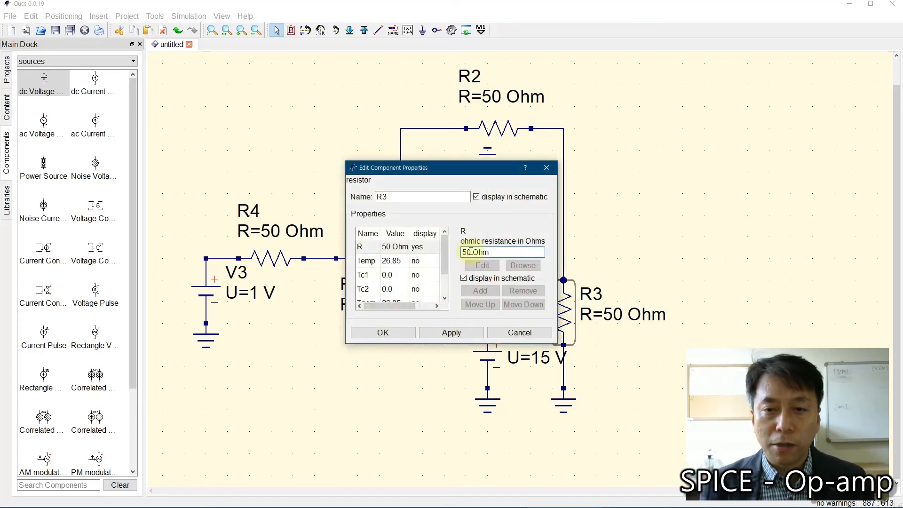
{"action": "double_click", "coordinate": [470, 252]}
{"action": "type", "text": "10"}
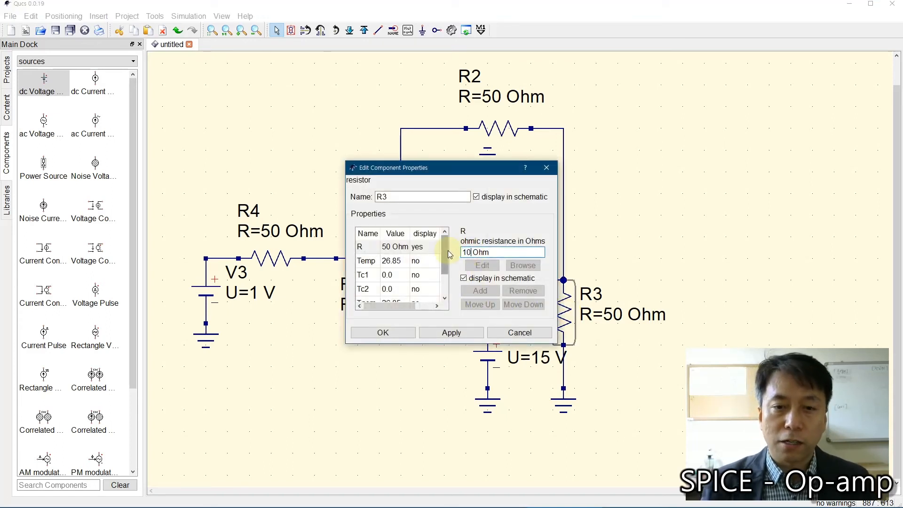
{"action": "left_click", "coordinate": [393, 333]}
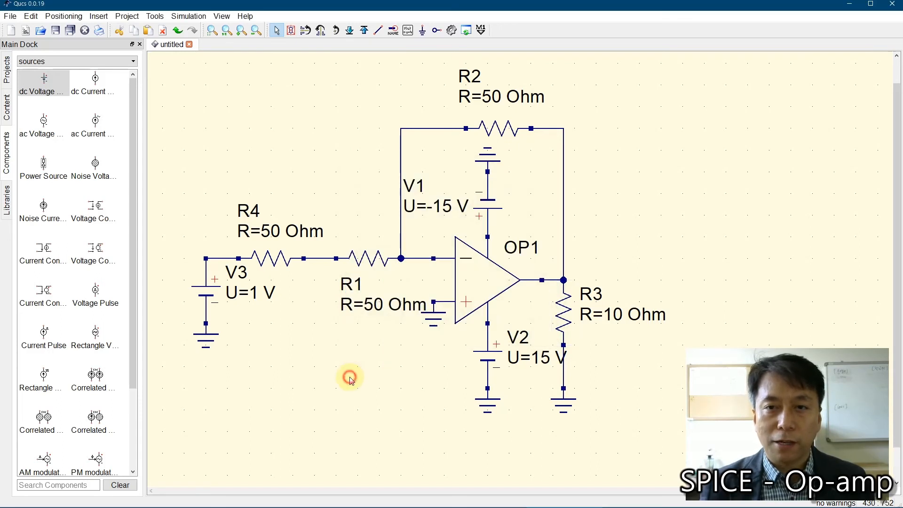
Set the voltage of the input source V3 to 10 mV.
{"action": "double_click", "coordinate": [201, 294]}
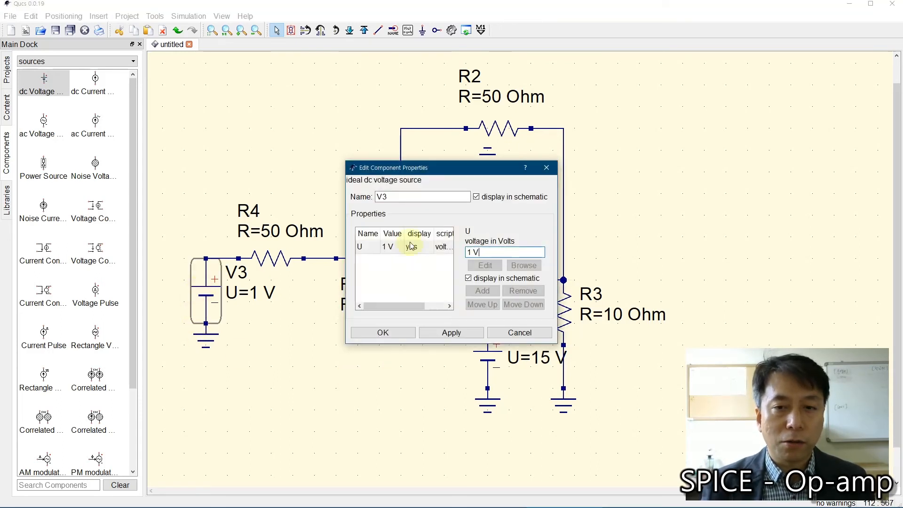
{"action": "left_click", "coordinate": [472, 252]}
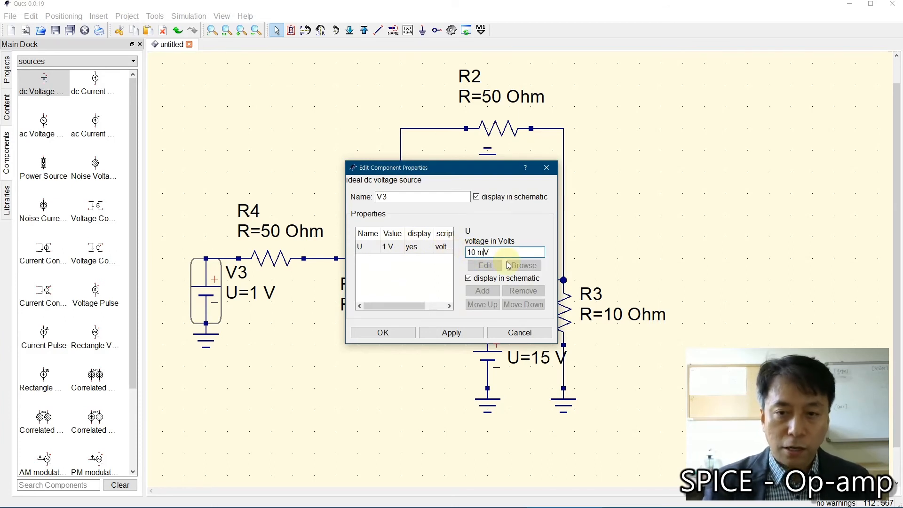
{"action": "type", "text": "0 m"}
{"action": "left_click", "coordinate": [383, 332]}
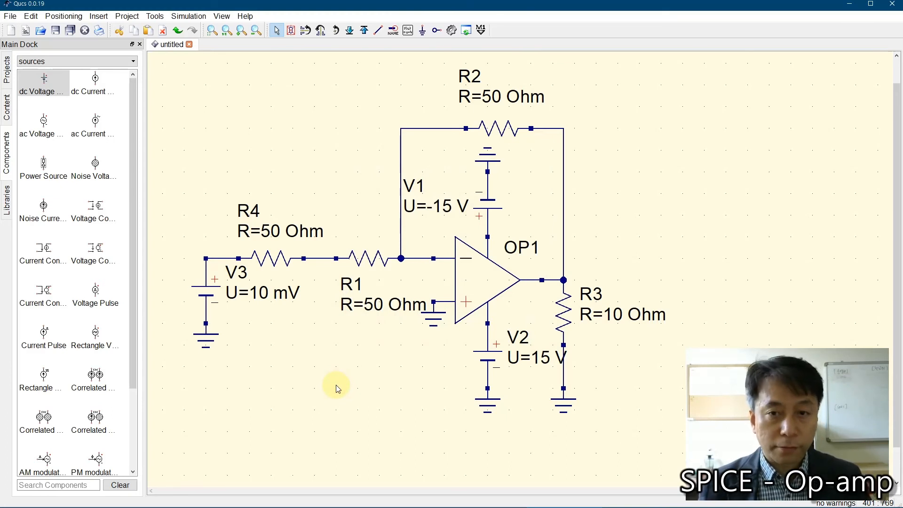
Set the resistance of the input resistor R1 to 1 kOhm.
{"action": "double_click", "coordinate": [370, 261]}
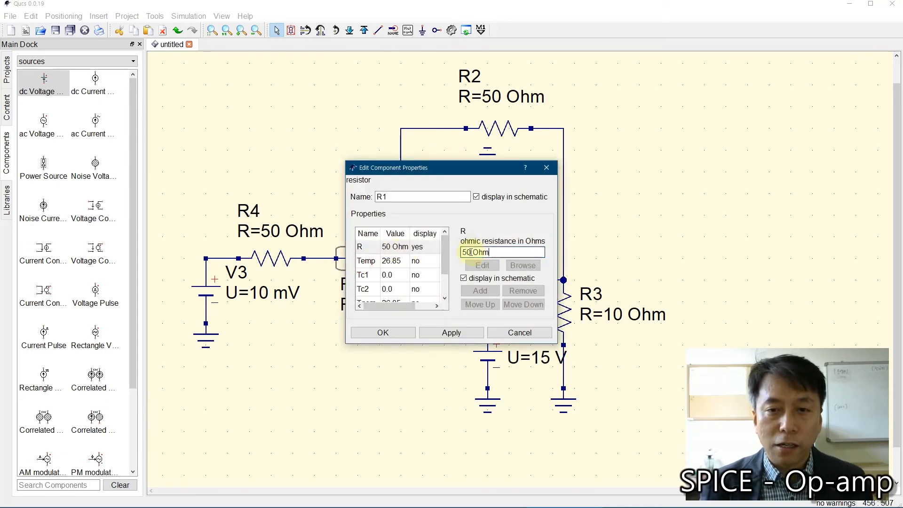
{"action": "left_click_drag", "start_coordinate": [472, 253], "coordinate": [428, 255]}
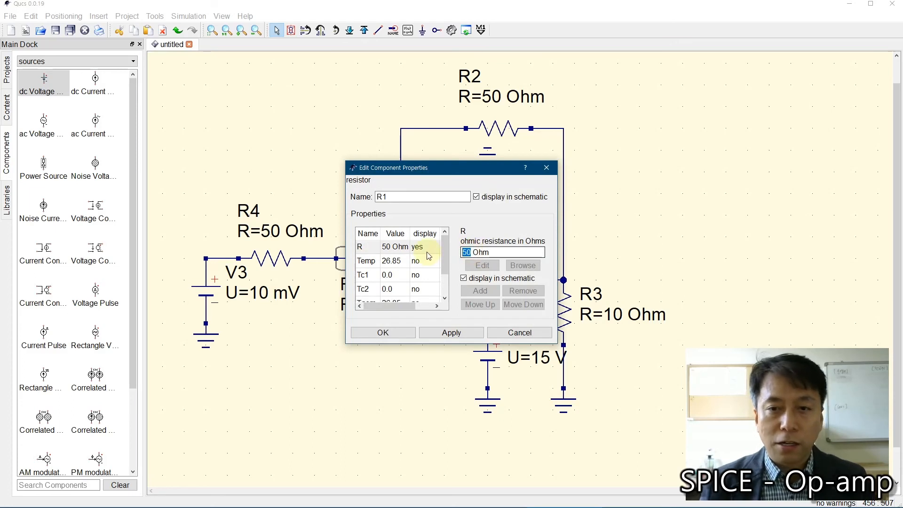
{"action": "type", "text": "1 "}
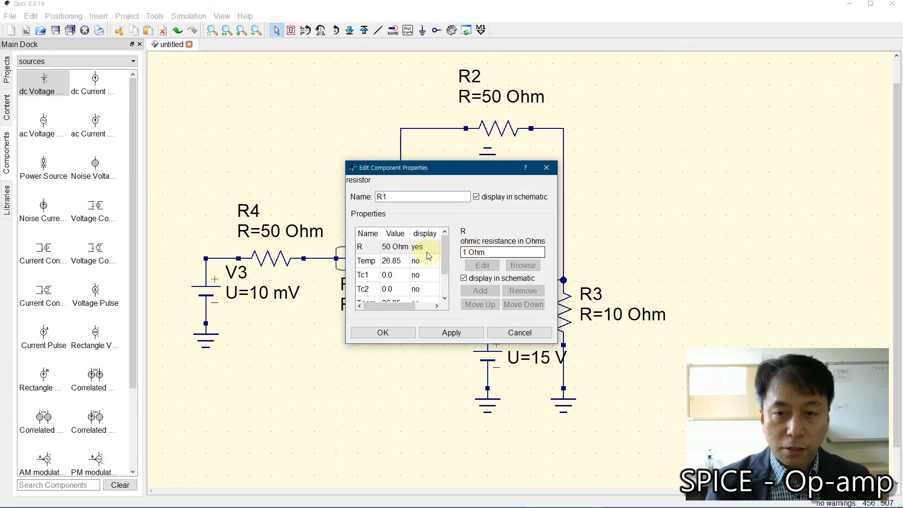
{"action": "type", "text": "k"}
{"action": "left_click", "coordinate": [383, 333]}
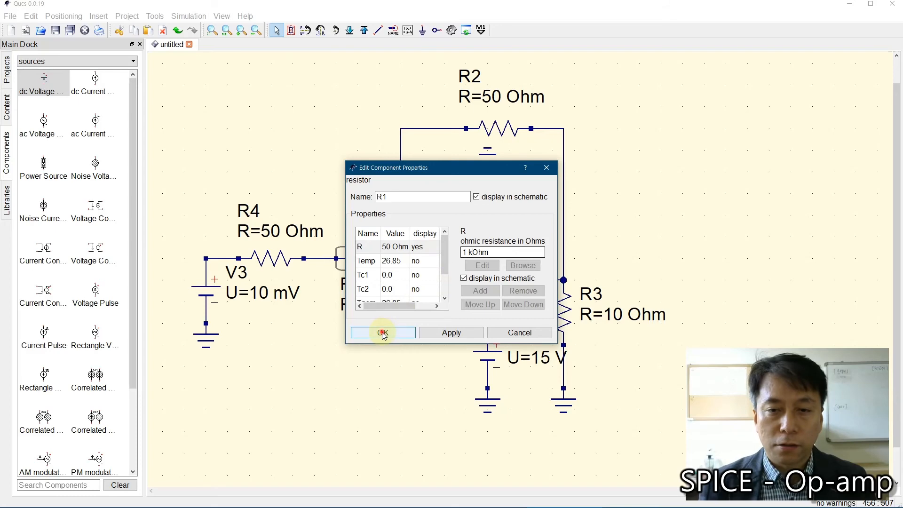
{"action": "left_click", "coordinate": [375, 379]}
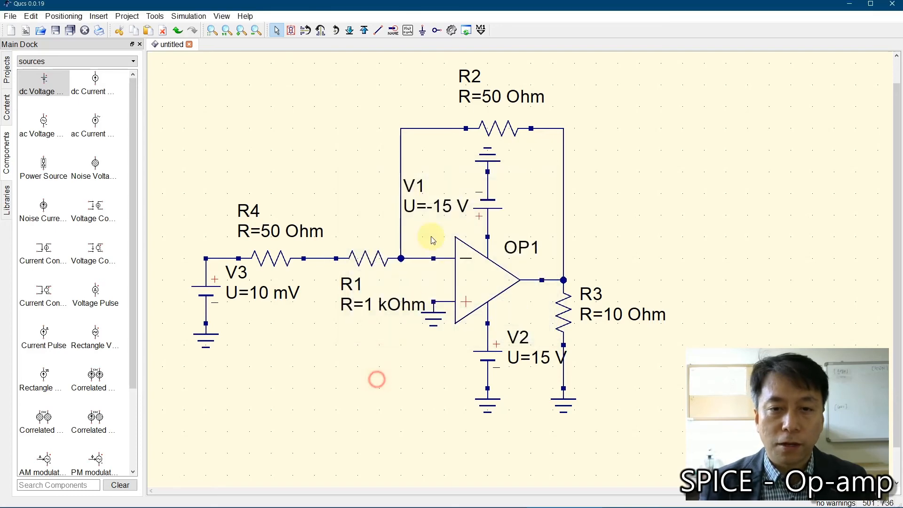
Set the resistance of the feedback resistor R2 to 10 kOhm.
{"action": "double_click", "coordinate": [489, 134]}
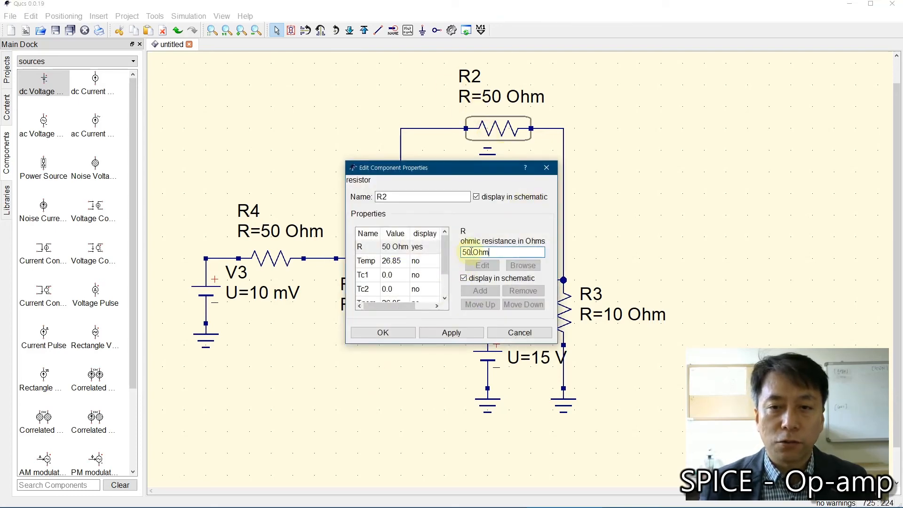
{"action": "double_click", "coordinate": [465, 252]}
{"action": "type", "text": "10"}
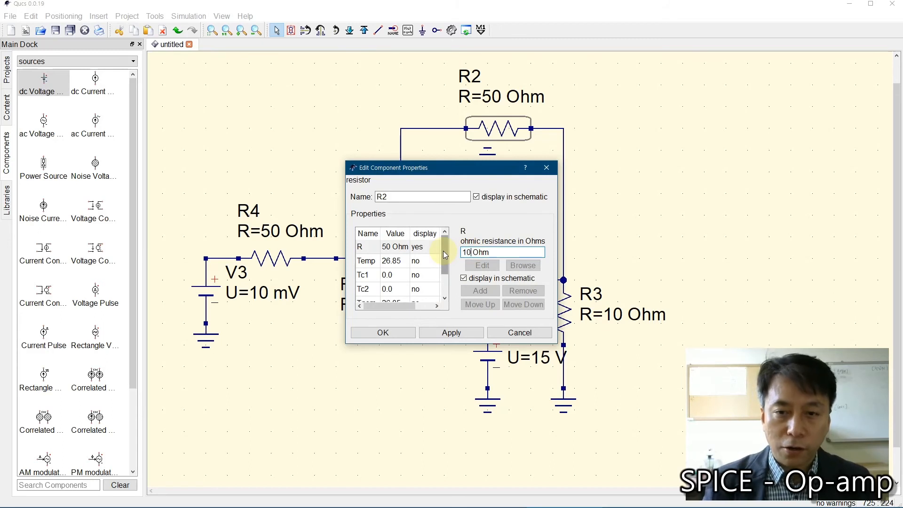
{"action": "left_click", "coordinate": [383, 331]}
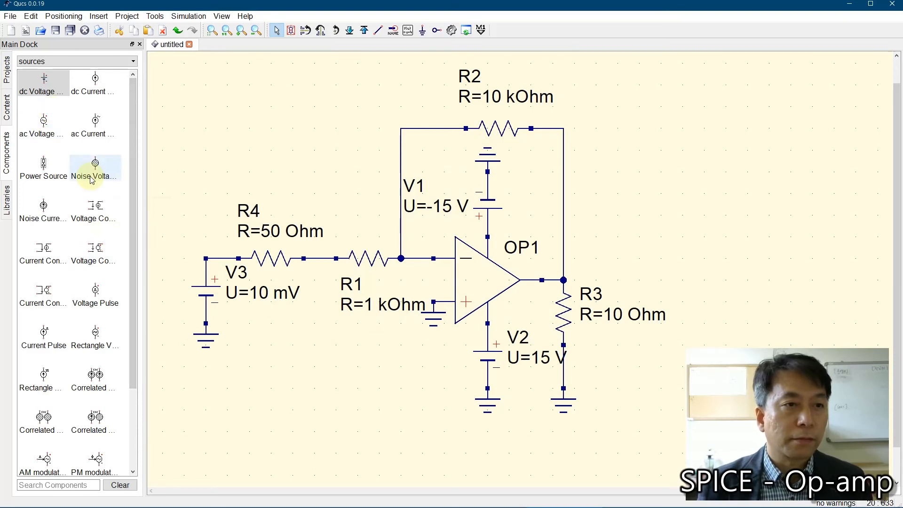
Place a dc simulation block in the empty area below R1 and the input source.
{"action": "left_click", "coordinate": [57, 61]}
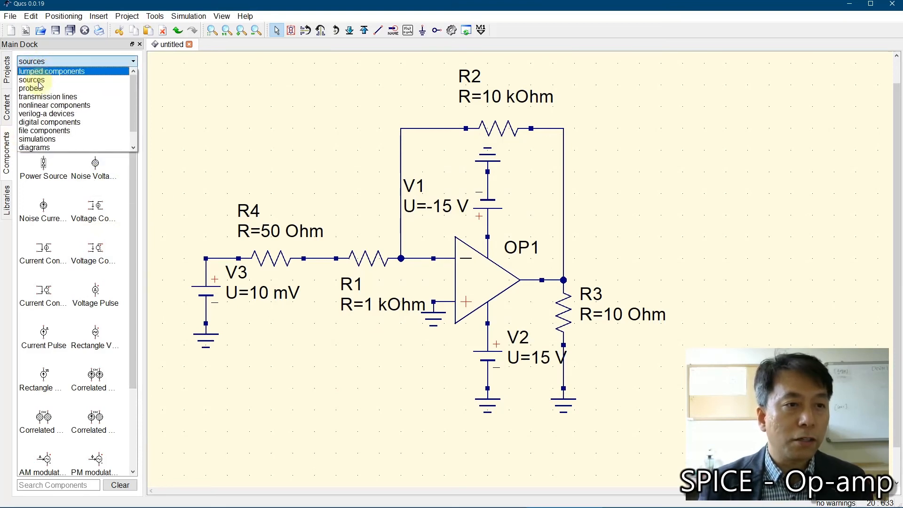
{"action": "left_click", "coordinate": [40, 139]}
{"action": "left_click", "coordinate": [43, 81]}
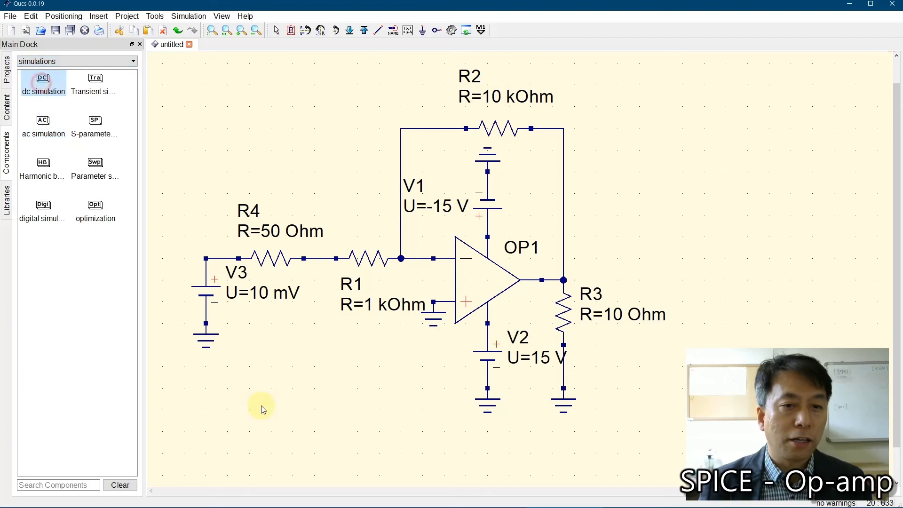
{"action": "left_click", "coordinate": [249, 358]}
{"action": "key", "text": "Escape"}
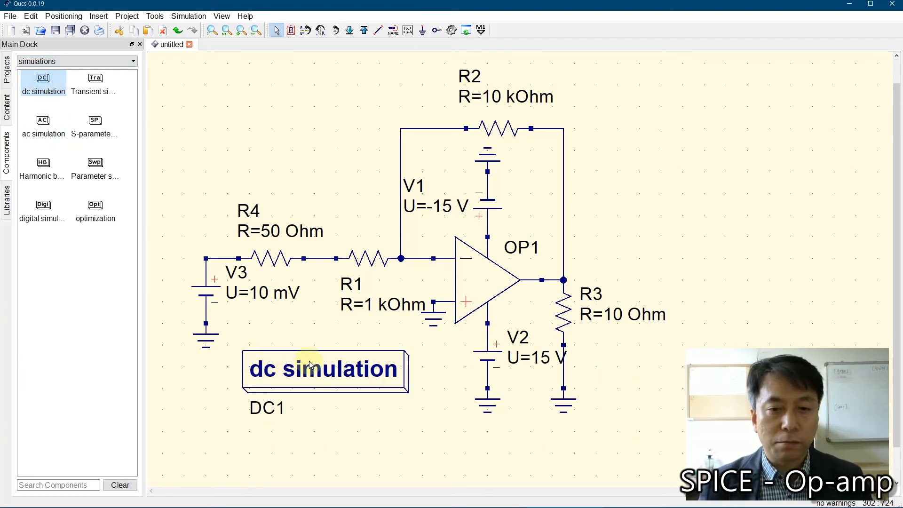
{"action": "left_click", "coordinate": [310, 364]}
{"action": "left_click", "coordinate": [226, 404]}
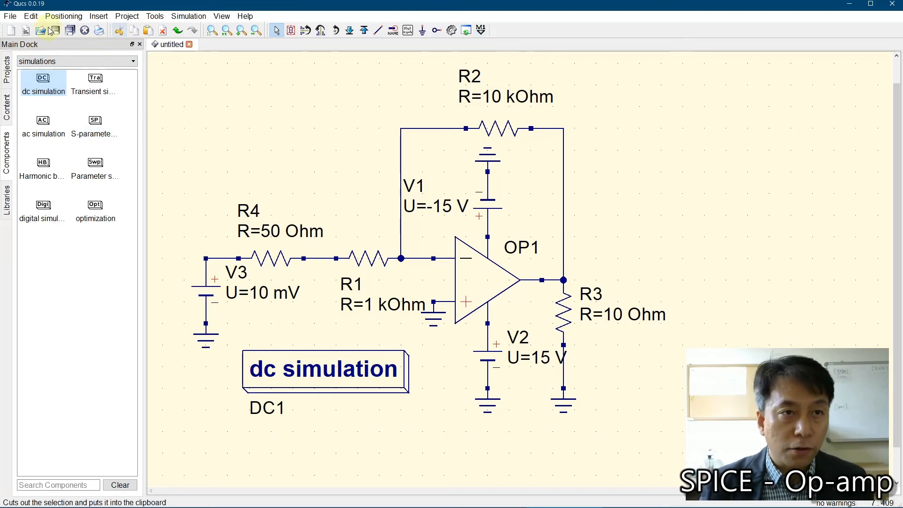
Save the schematic under the name opamp1.
{"action": "key", "text": "ctrl+s"}
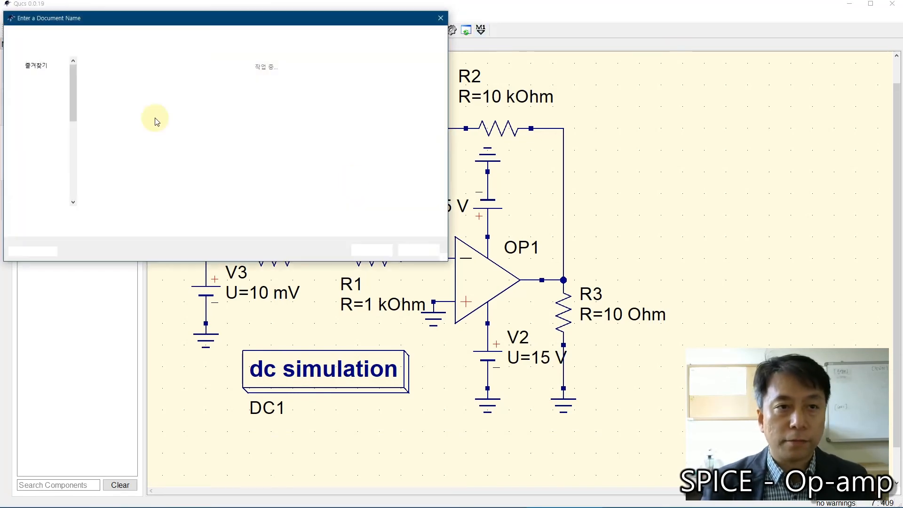
{"action": "type", "text": "opamp1"}
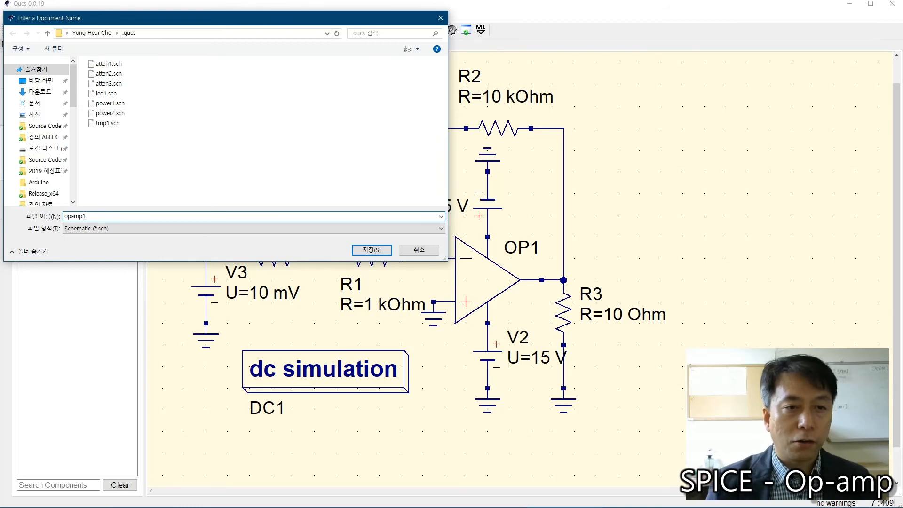
{"action": "key", "text": "Return"}
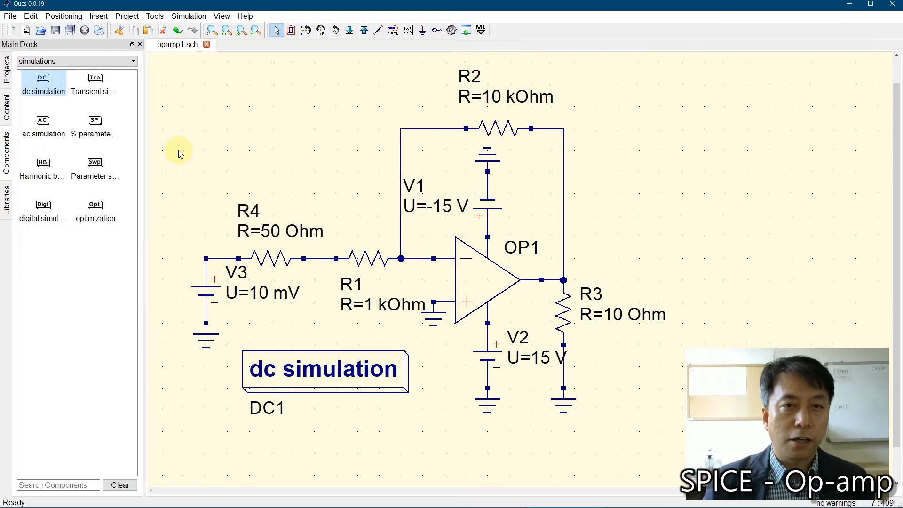
Run the DC simulation, then calculate the DC bias to show node voltages on the opamp1.sch schematic.
{"action": "left_click", "coordinate": [452, 31]}
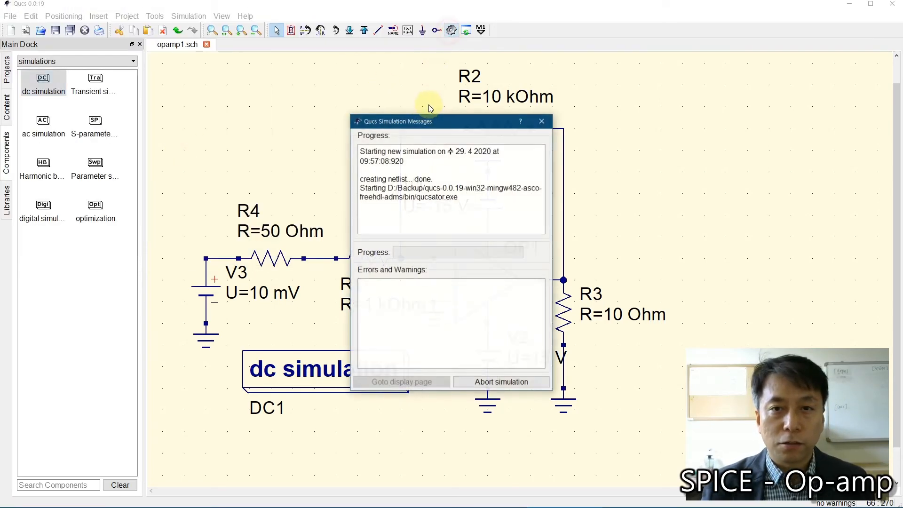
{"action": "left_click", "coordinate": [182, 45]}
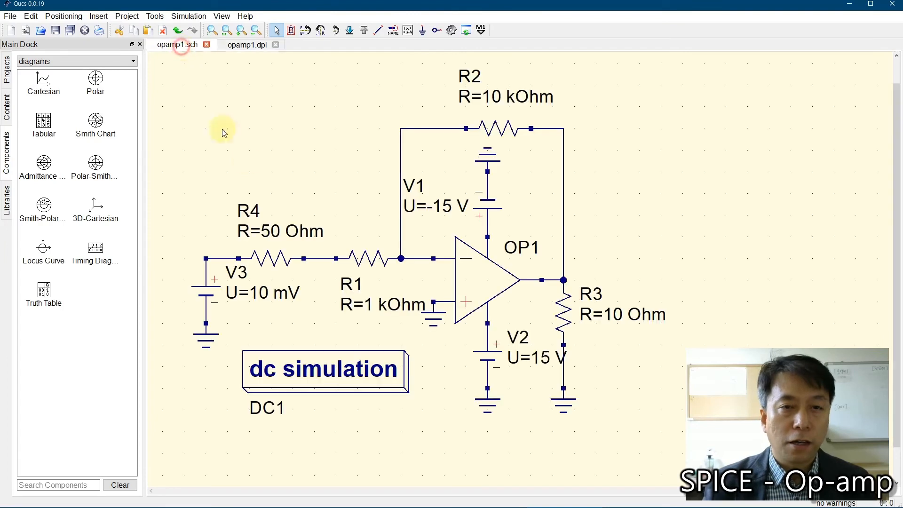
{"action": "left_click", "coordinate": [187, 17]}
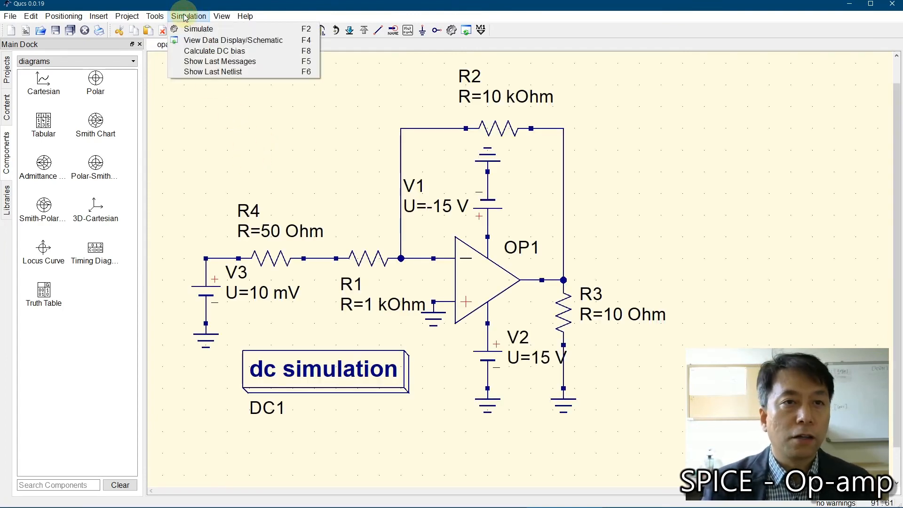
{"action": "left_click", "coordinate": [205, 52]}
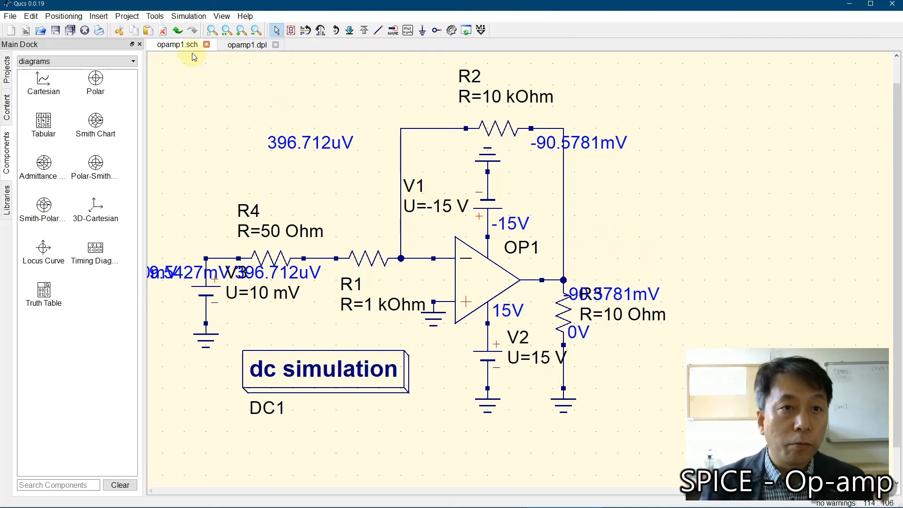
{"action": "left_click", "coordinate": [212, 30]}
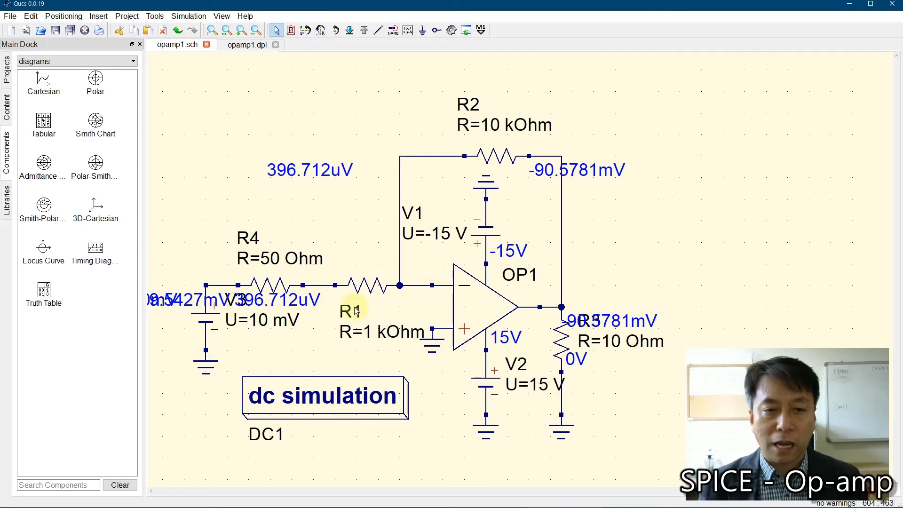
Set the voltage of the input source V3 to -10 mV and recalculate the DC bias.
{"action": "double_click", "coordinate": [202, 318]}
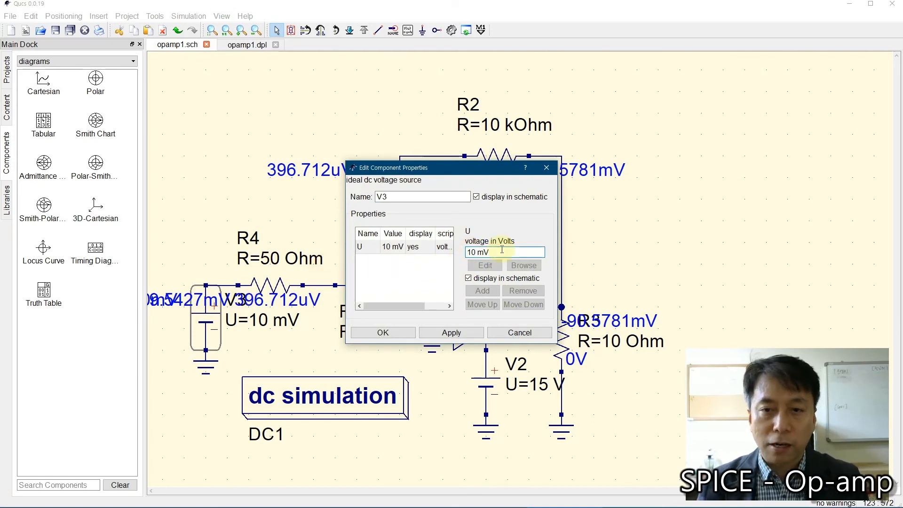
{"action": "type", "text": "-"}
{"action": "left_click", "coordinate": [381, 332]}
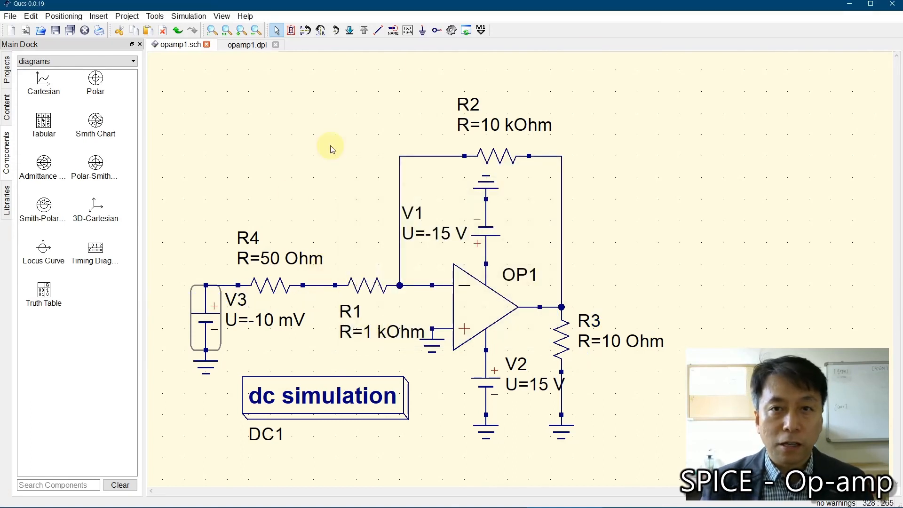
{"action": "left_click", "coordinate": [189, 16]}
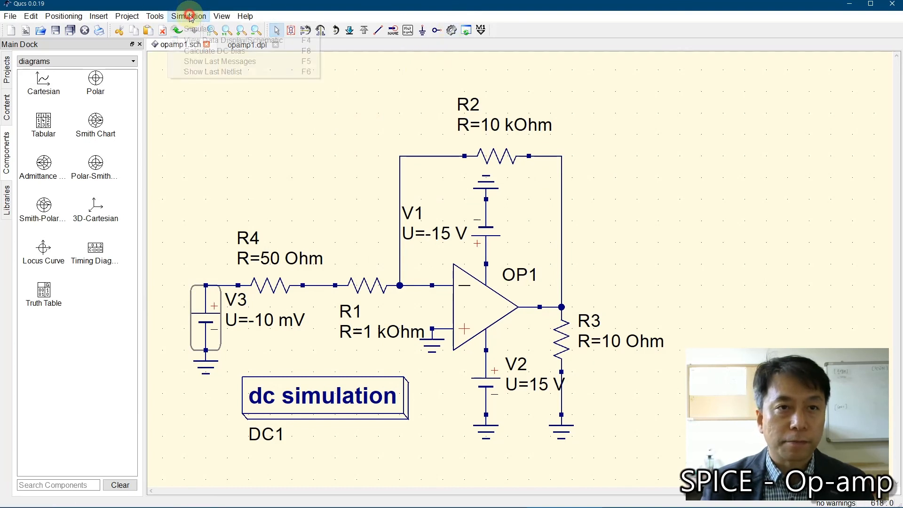
{"action": "left_click", "coordinate": [211, 51]}
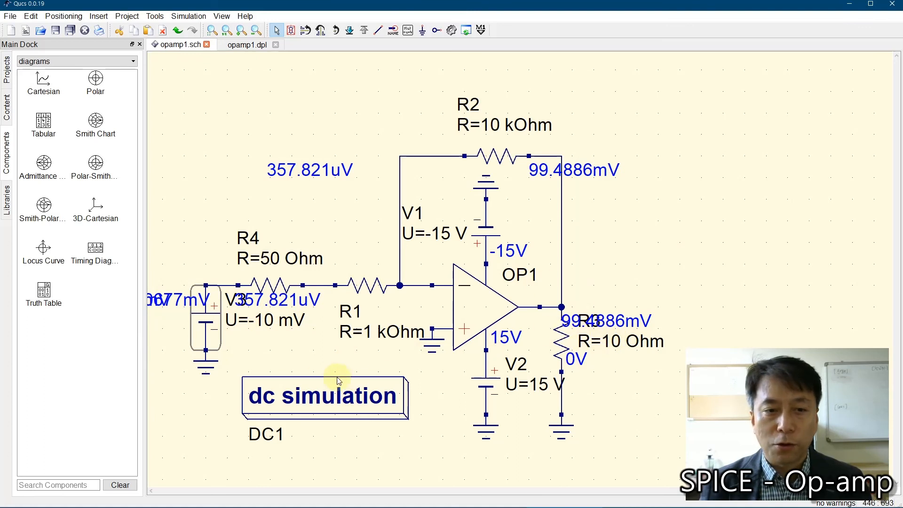
{"action": "left_click", "coordinate": [193, 424]}
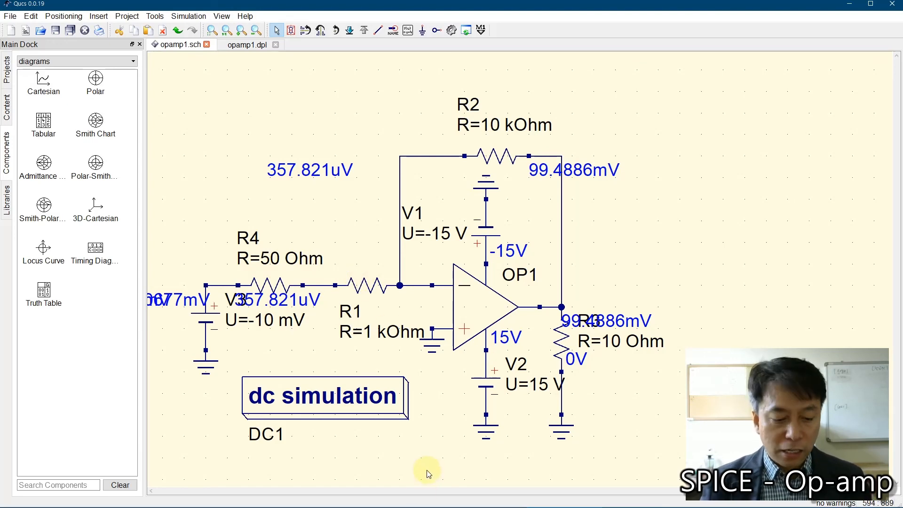
Switch to Microsoft Whiteboard, underline the inverting gain formula and handwrite -R2/(Rs+R1) beneath it in red.
{"action": "key", "text": "super"}
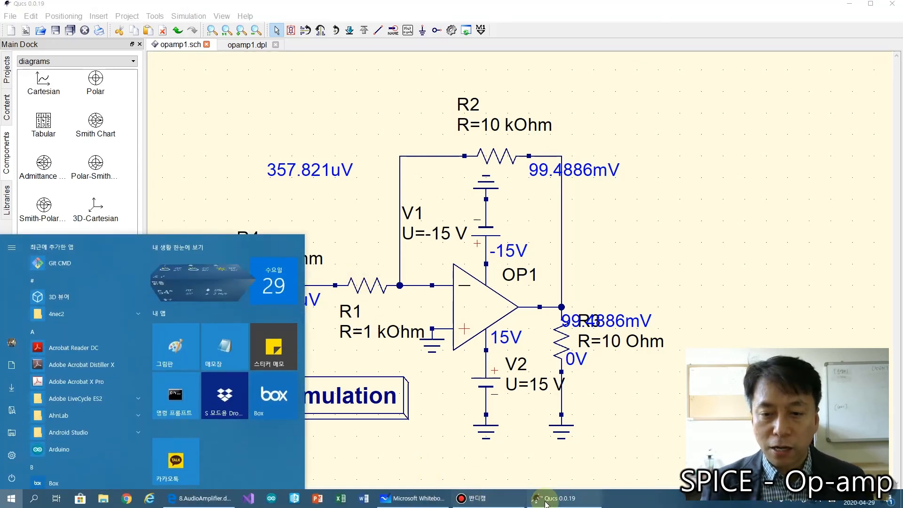
{"action": "left_click", "coordinate": [416, 499]}
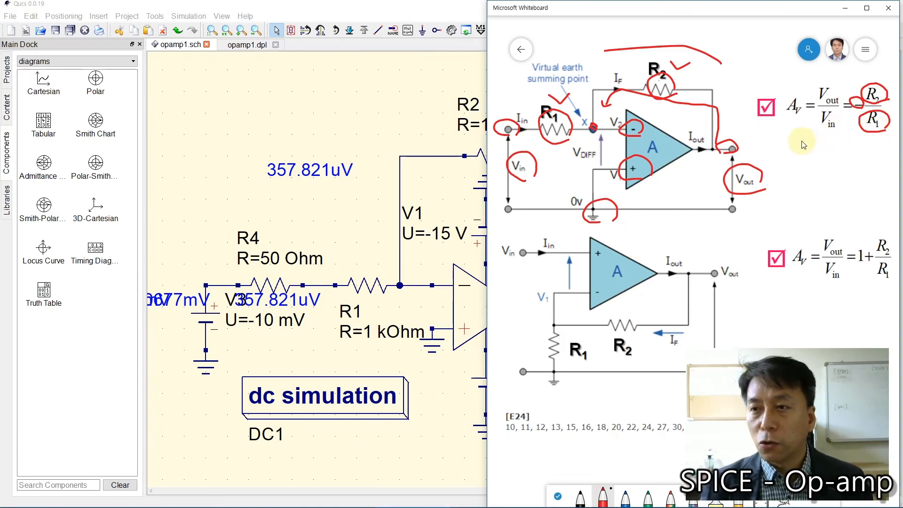
{"action": "left_click_drag", "start_coordinate": [797, 139], "coordinate": [870, 136]}
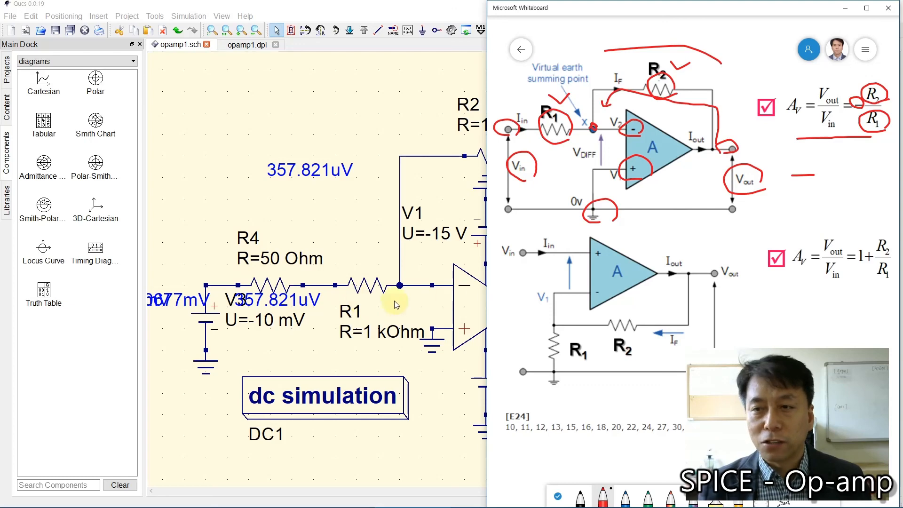
{"action": "mouse_move", "coordinate": [825, 187]}
{"action": "left_mouse_down"}
{"action": "mouse_move", "coordinate": [823, 204]}
{"action": "mouse_move", "coordinate": [836, 191]}
{"action": "mouse_move", "coordinate": [835, 202]}
{"action": "mouse_move", "coordinate": [858, 203]}
{"action": "left_mouse_up"}
{"action": "left_click_drag", "start_coordinate": [859, 189], "coordinate": [875, 208]}
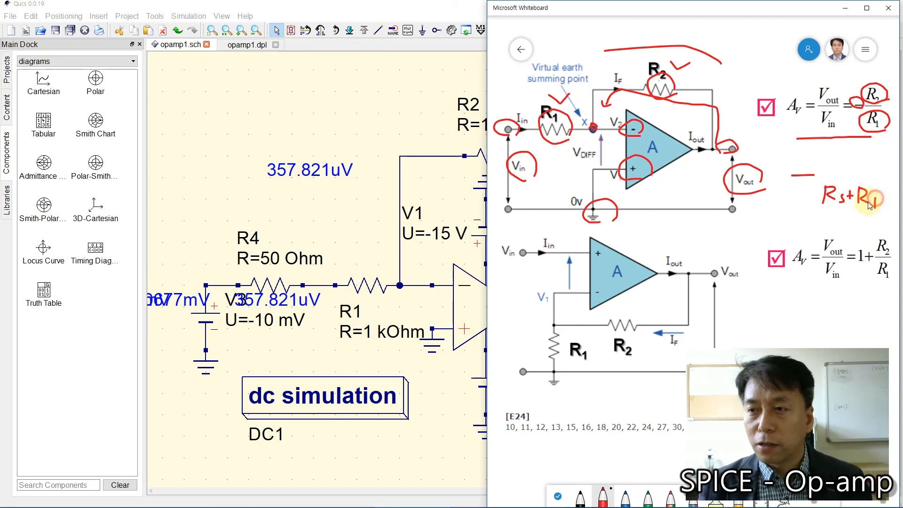
{"action": "mouse_move", "coordinate": [828, 178]}
{"action": "left_mouse_down"}
{"action": "mouse_move", "coordinate": [876, 179]}
{"action": "mouse_move", "coordinate": [852, 168]}
{"action": "mouse_move", "coordinate": [875, 175]}
{"action": "left_mouse_up"}
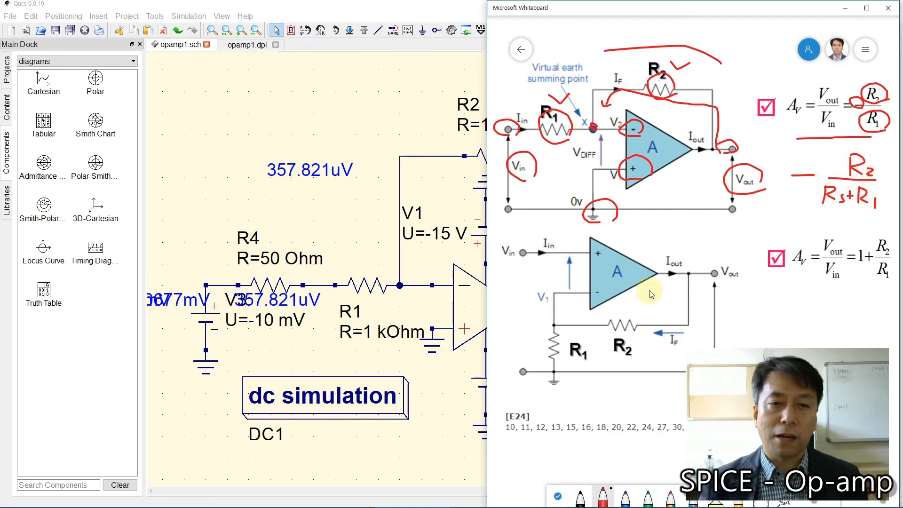
Return to Qucs and set the resistance of the input resistor R1 to 50 Ohm.
{"action": "left_click", "coordinate": [341, 234]}
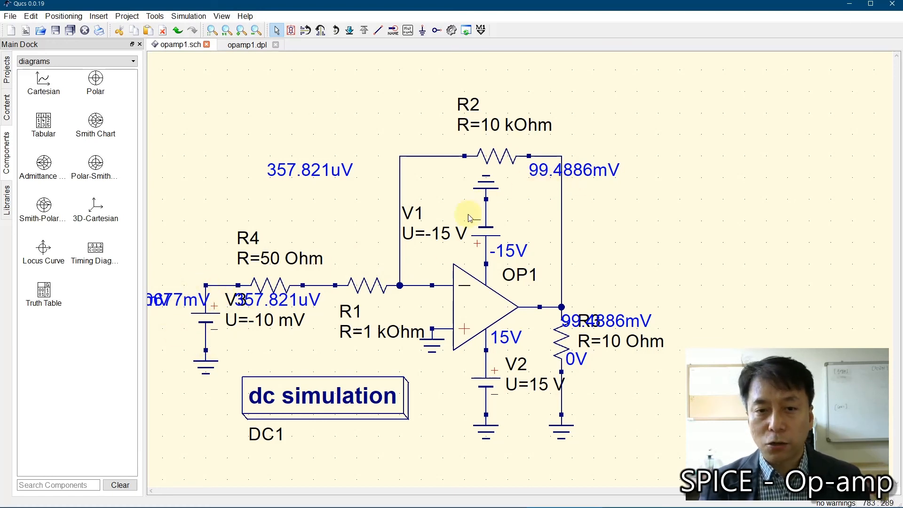
{"action": "double_click", "coordinate": [370, 288]}
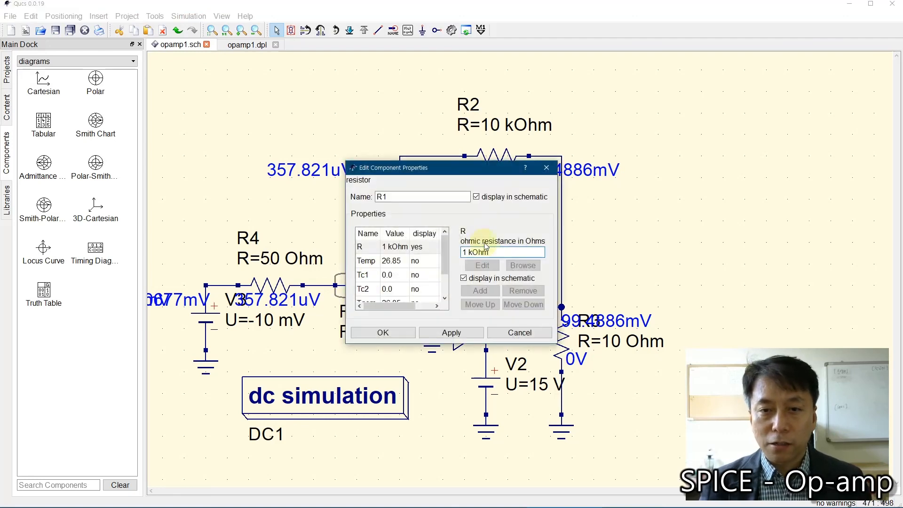
{"action": "left_click", "coordinate": [473, 253]}
{"action": "left_click_drag", "start_coordinate": [473, 253], "coordinate": [445, 250]}
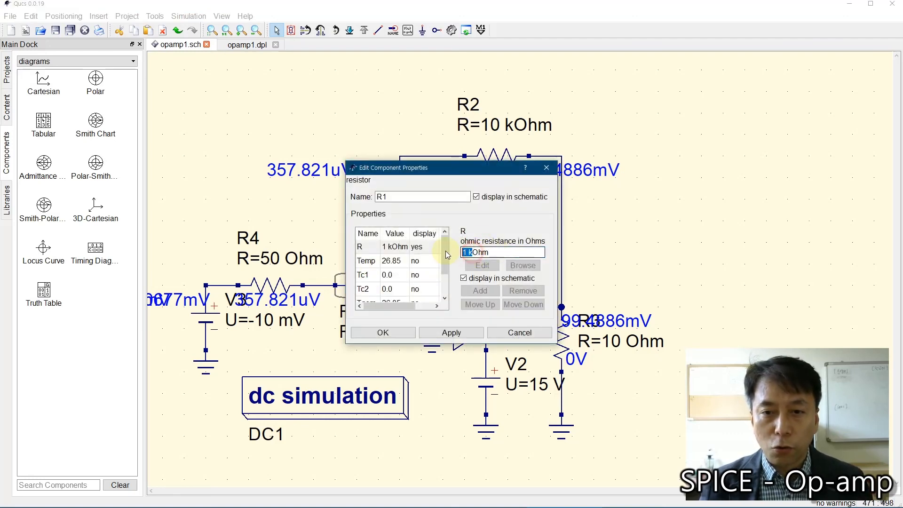
{"action": "type", "text": "50"}
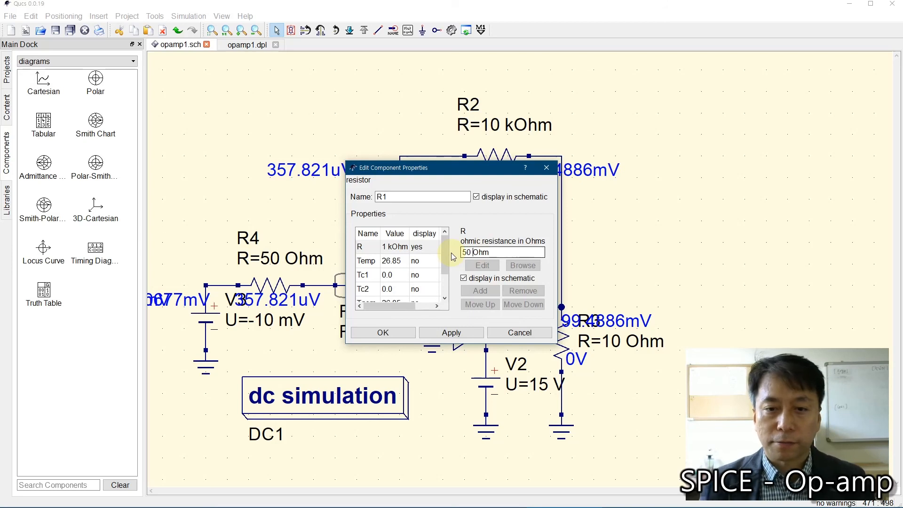
{"action": "left_click", "coordinate": [383, 332]}
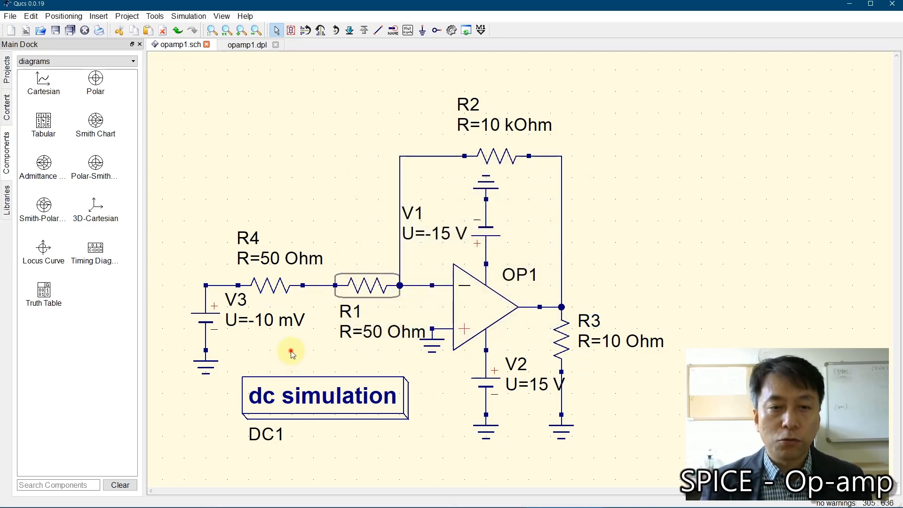
{"action": "left_click", "coordinate": [292, 354]}
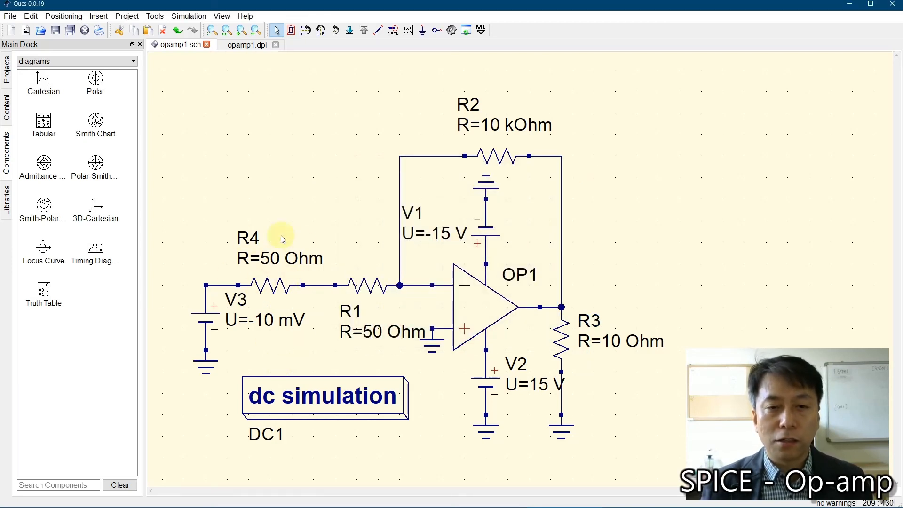